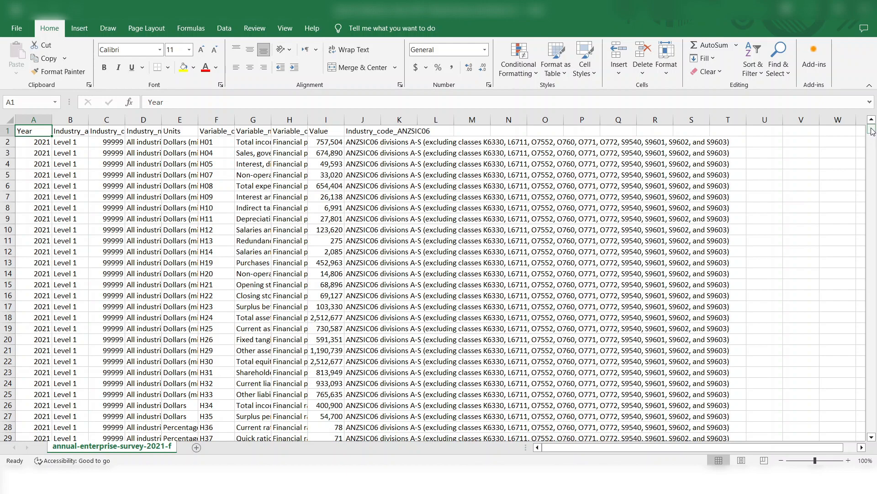
# Step: Select the whole dataset from its last cell J41716 back up to the Year header in A1
pyautogui.moveTo(872, 131); pyautogui.dragTo(865, 458)
pyautogui.click(872, 437)
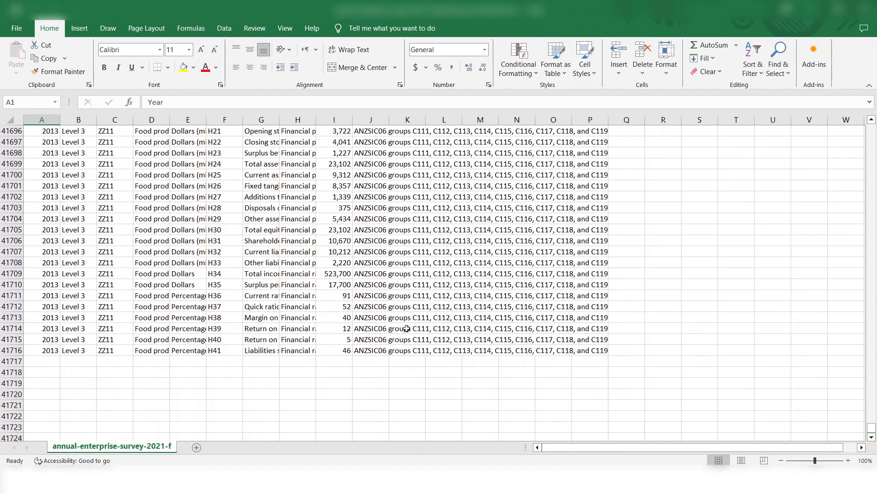
pyautogui.click(388, 352)
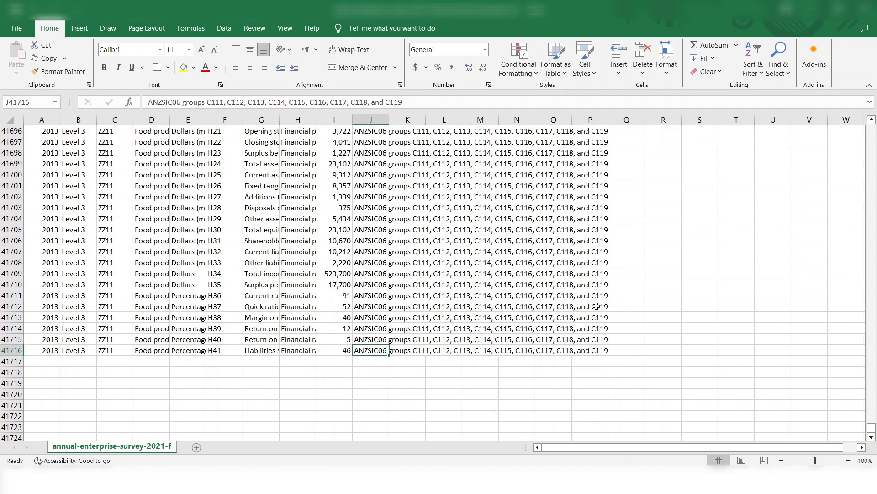
pyautogui.moveTo(871, 428); pyautogui.dragTo(866, 128)
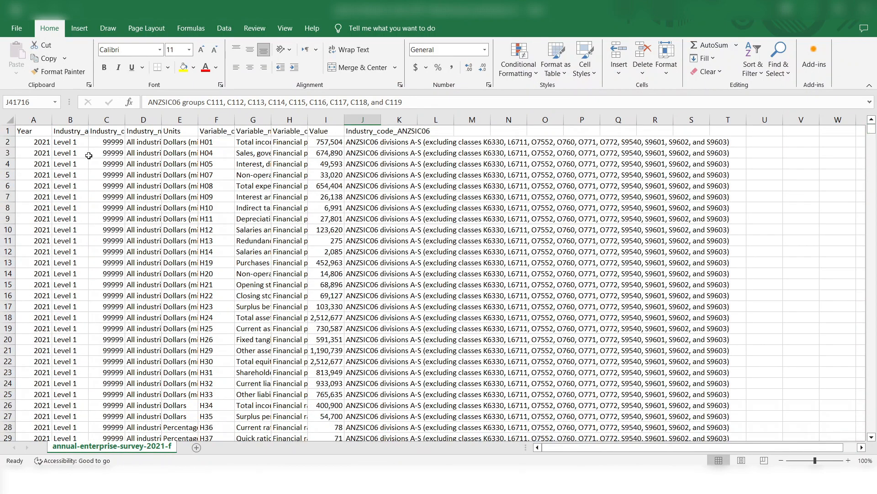
pyautogui.keyDown('shift'); pyautogui.click(28, 131); pyautogui.keyUp('shift')
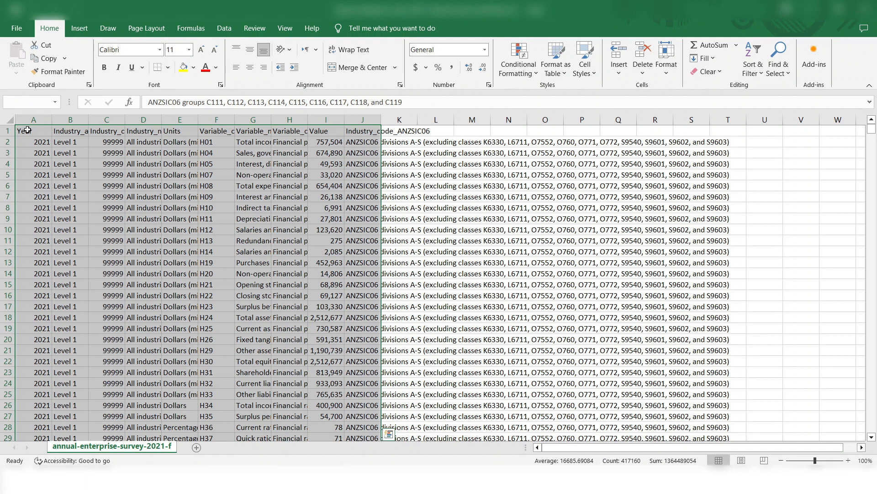
# Step: Try to select the dataset by manually extending the selection down from A1, clear it, and return to the first rows
pyautogui.moveTo(27, 130); pyautogui.dragTo(419, 406)
pyautogui.click(299, 325)
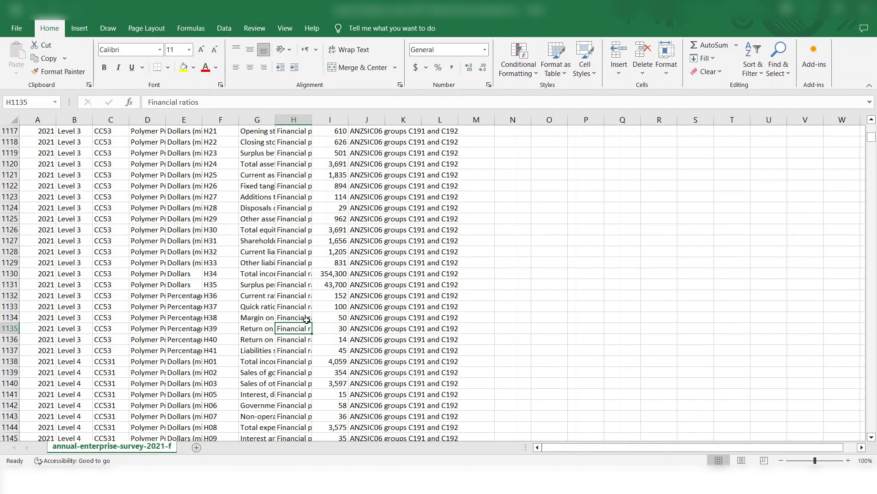
pyautogui.click(453, 316)
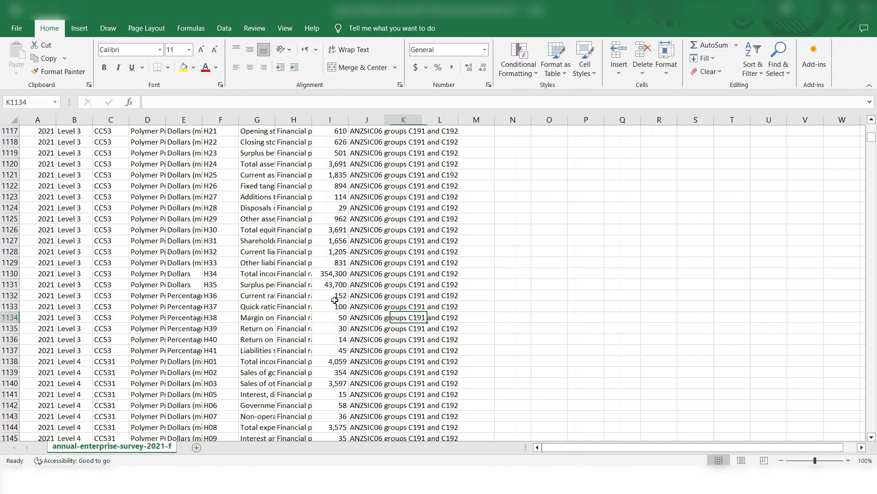
pyautogui.press('Left')
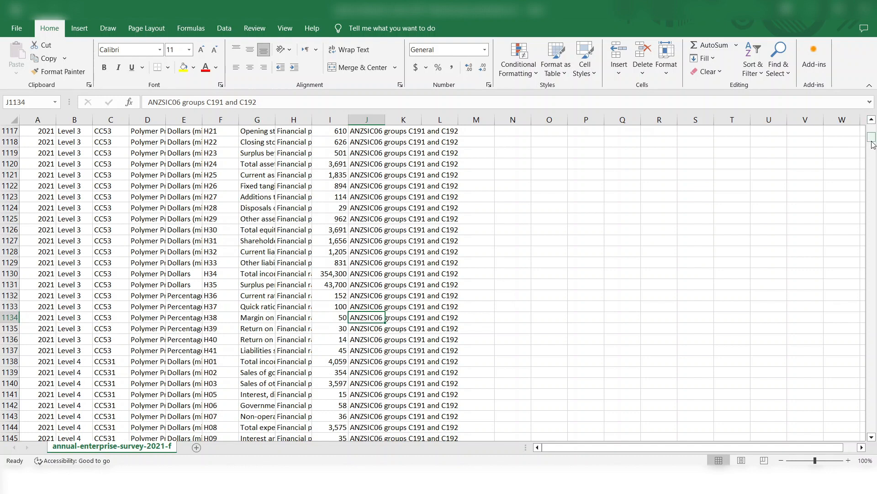
pyautogui.moveTo(872, 137); pyautogui.dragTo(870, 112)
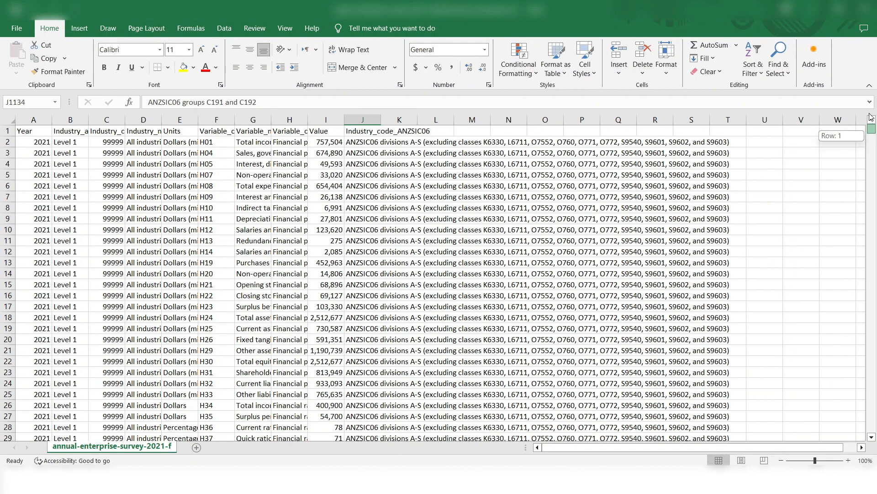
# Step: Jump from the Year header in A1 to the last filled cell of column A and continue down to blank cell A41729
pyautogui.click(31, 131)
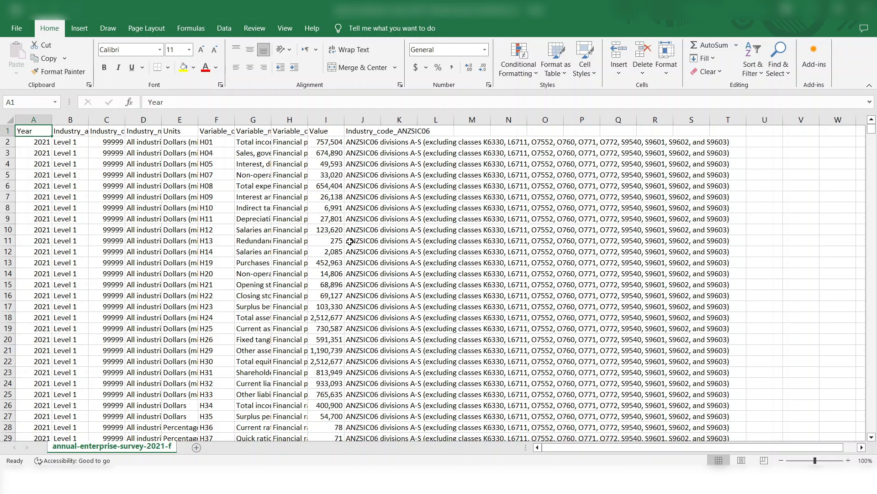
pyautogui.hotkey('ctrl', 'Down')
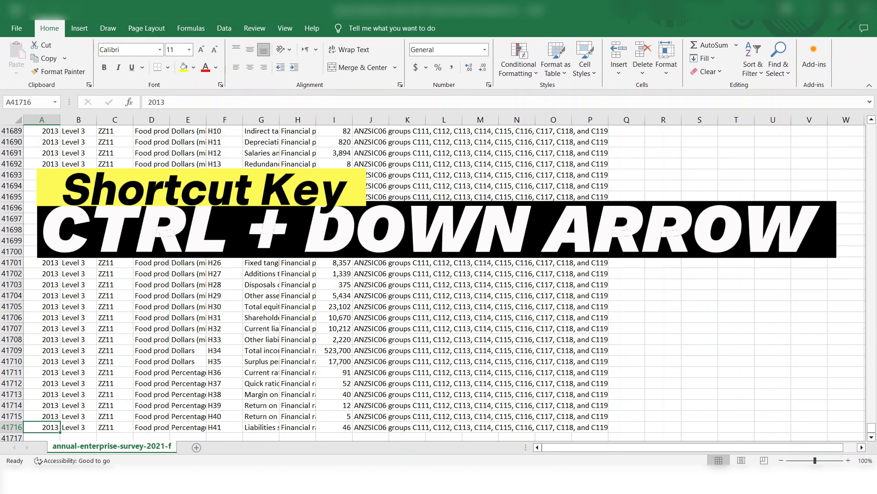
pyautogui.press('Down')
pyautogui.press('Down')
pyautogui.press('Down')
pyautogui.press('Down')
pyautogui.press('Down')
pyautogui.press('Down')
pyautogui.press('Down')
pyautogui.press('Down')
pyautogui.press('Down')
pyautogui.press('Down')
pyautogui.press('Down')
pyautogui.press('Down')
pyautogui.press('Down')
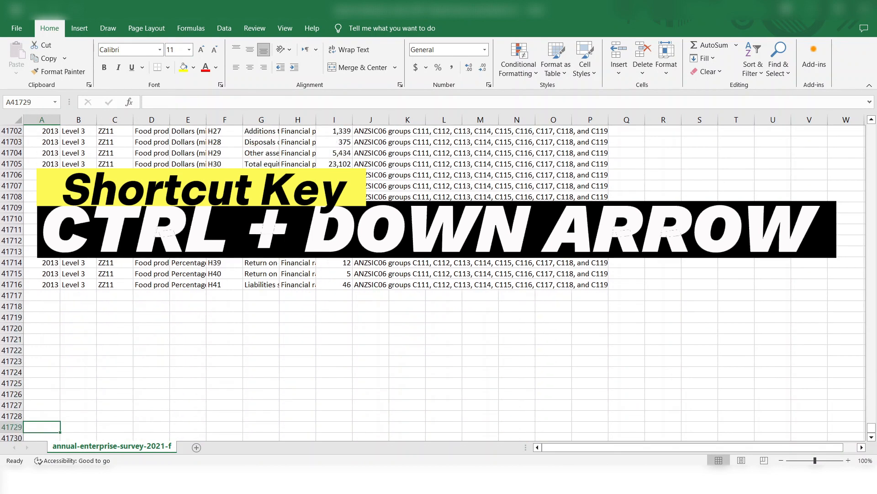
# Step: Jump back up through the last filled cell to A1, and repeat the jump to column A's end and back
pyautogui.hotkey('ctrl', 'Up')
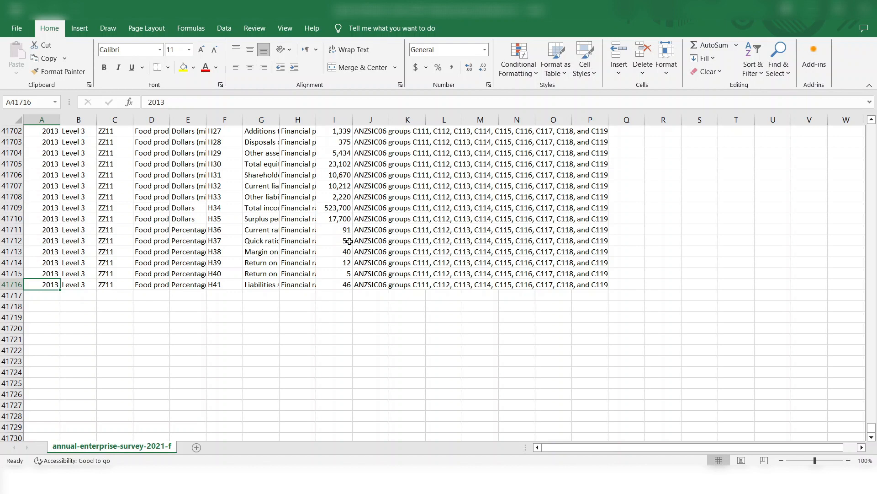
pyautogui.hotkey('ctrl', 'Up')
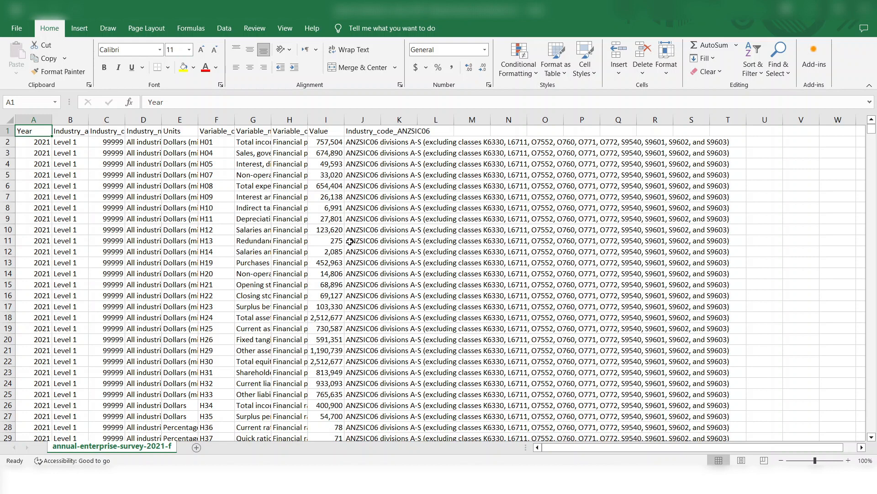
pyautogui.hotkey('ctrl', 'Down')
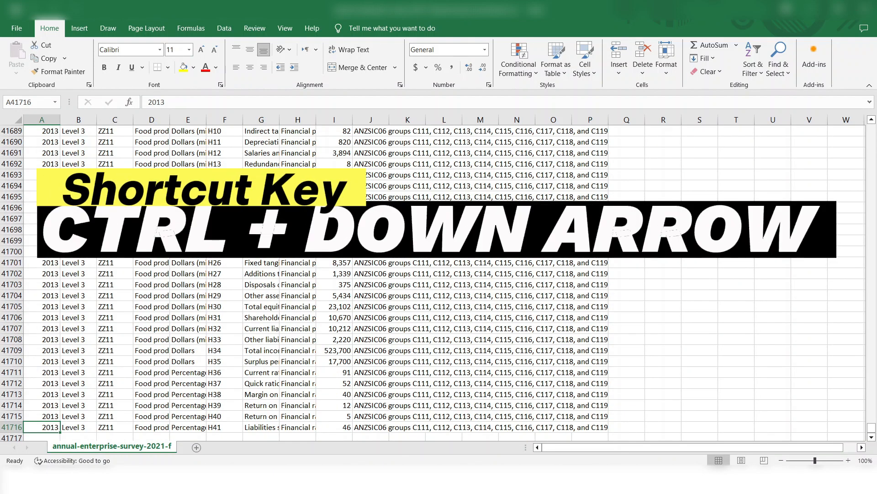
pyautogui.hotkey('ctrl', 'Up')
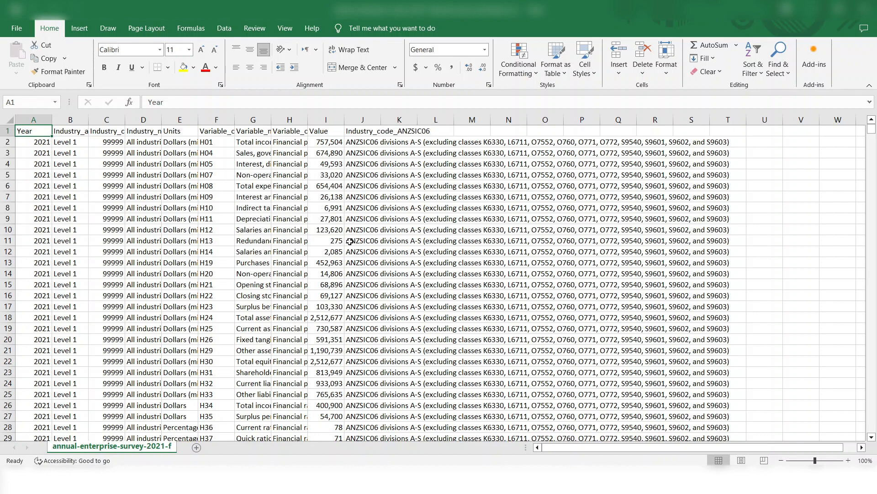
# Step: Select the column A data from the Year header down to A41716 and clear the selection
pyautogui.hotkey('ctrl', 'shift', 'Down')
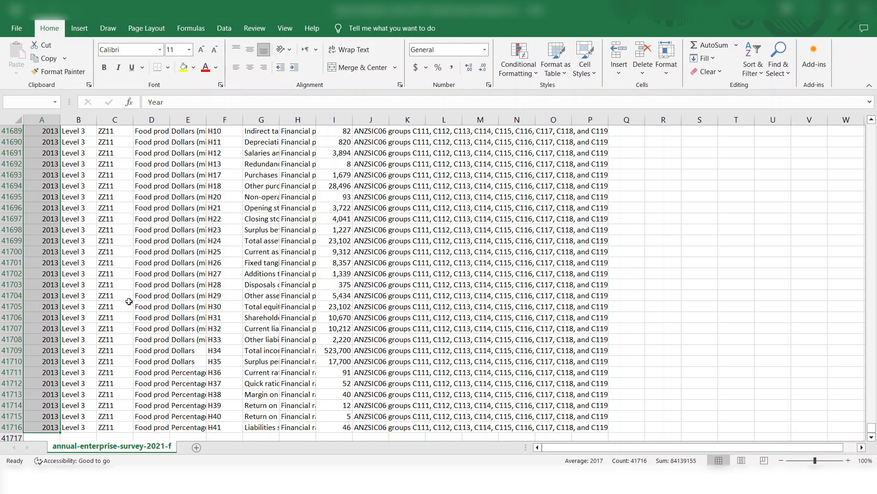
pyautogui.scroll(-2, 415, 359)
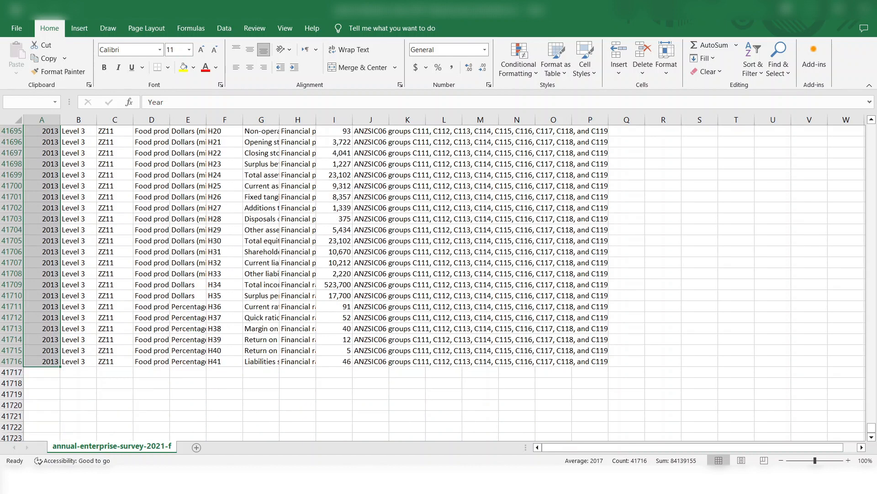
pyautogui.press('Down')
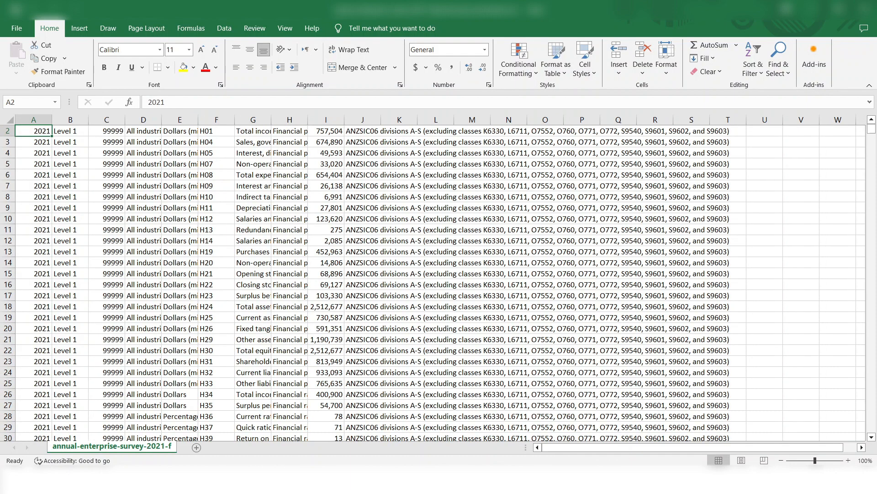
# Step: Step down column A one cell at a time from A1 to A19
pyautogui.press('Up')
pyautogui.press('Down')
pyautogui.press('Down')
pyautogui.press('Down')
pyautogui.press('Down')
pyautogui.press('Down')
pyautogui.press('Down')
pyautogui.press('Down')
pyautogui.press('Down')
pyautogui.press('Down')
pyautogui.press('Down')
pyautogui.press('Down')
pyautogui.press('Down')
pyautogui.press('Down')
pyautogui.press('Down')
pyautogui.press('Down')
pyautogui.press('Down')
pyautogui.press('Down')
pyautogui.press('Down')
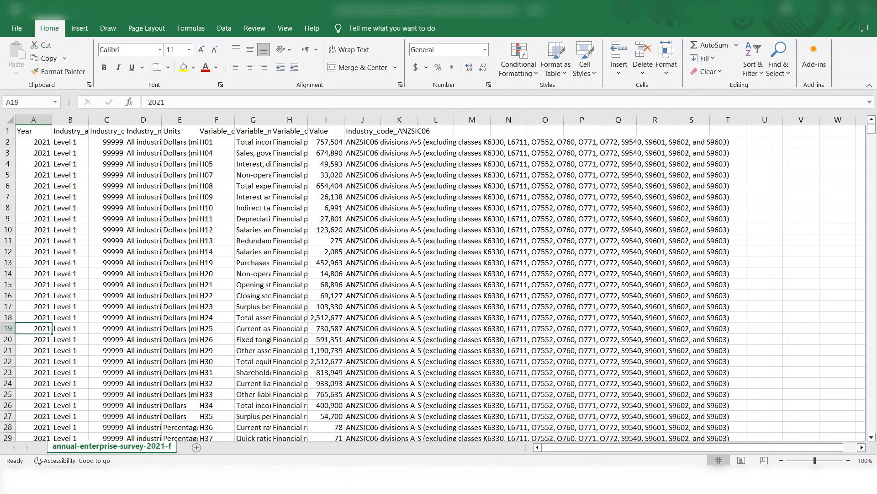
# Step: Move down column A one screen at a time from A19 to around row 971
pyautogui.press('pagedown')
pyautogui.press('pagedown')
pyautogui.press('pagedown')
pyautogui.press('pagedown')
pyautogui.press('pagedown')
pyautogui.press('pagedown')
pyautogui.press('pagedown')
pyautogui.press('pagedown')
pyautogui.press('pagedown')
pyautogui.press('pagedown')
pyautogui.press('pagedown')
pyautogui.press('pagedown')
pyautogui.press('pagedown')
pyautogui.press('pagedown')
pyautogui.press('pagedown')
pyautogui.press('pagedown')
pyautogui.press('pagedown')
pyautogui.press('pagedown')
pyautogui.press('pagedown')
pyautogui.press('pagedown')
pyautogui.press('pagedown')
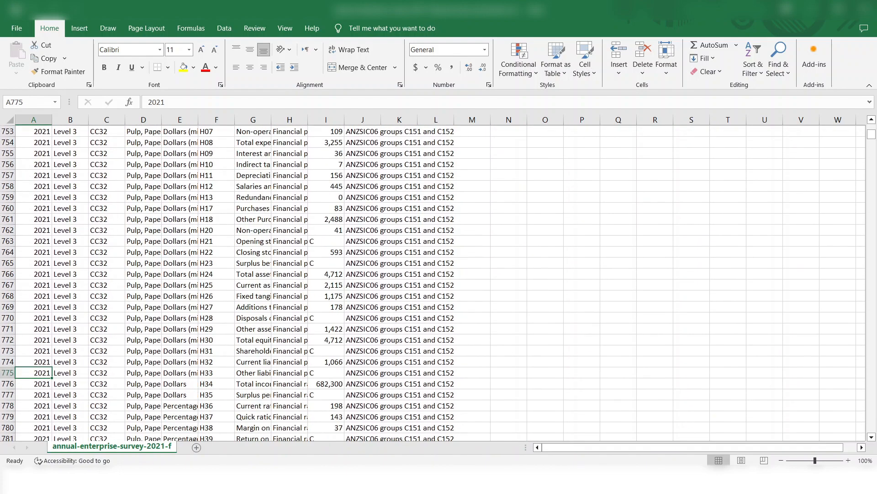
pyautogui.press('pagedown')
pyautogui.press('pagedown')
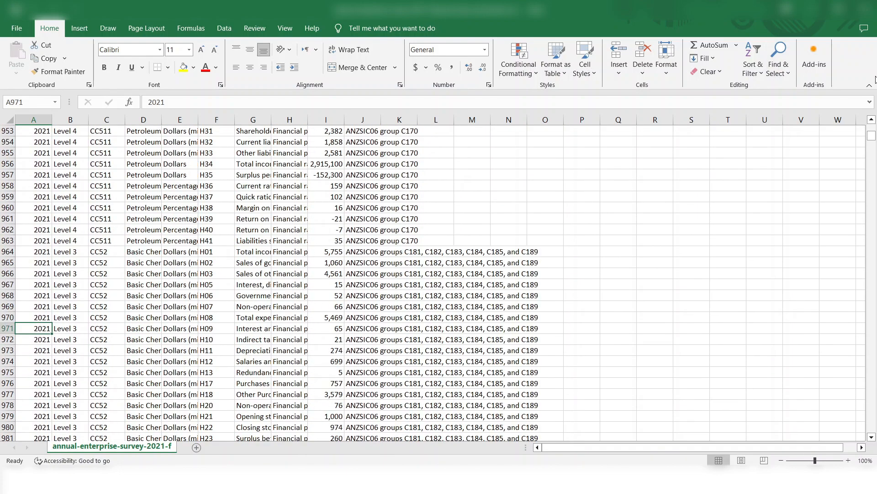
# Step: Browse to the middle of the dataset, select cell F21562, and return to the first rows
pyautogui.moveTo(872, 135); pyautogui.dragTo(870, 283)
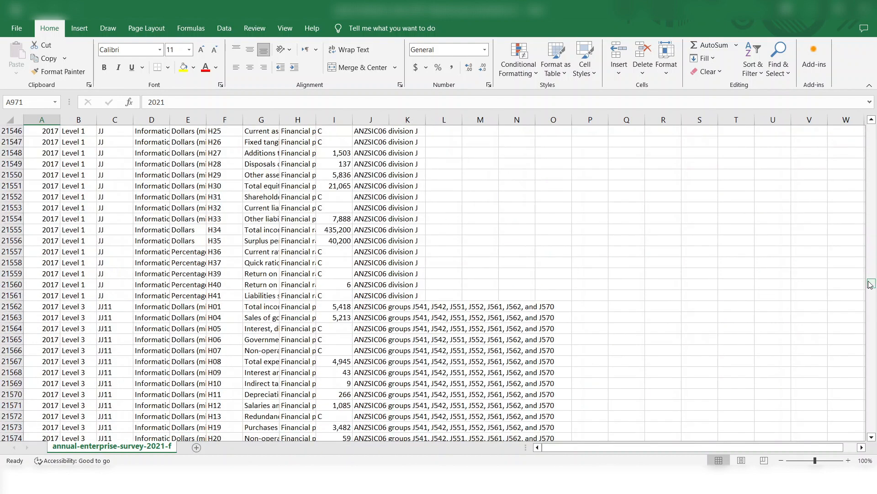
pyautogui.click(212, 306)
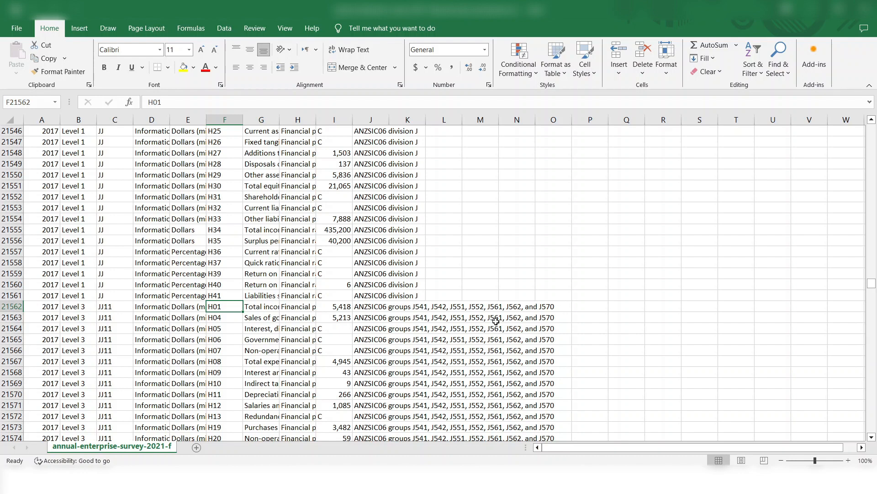
pyautogui.moveTo(872, 288); pyautogui.dragTo(872, 130)
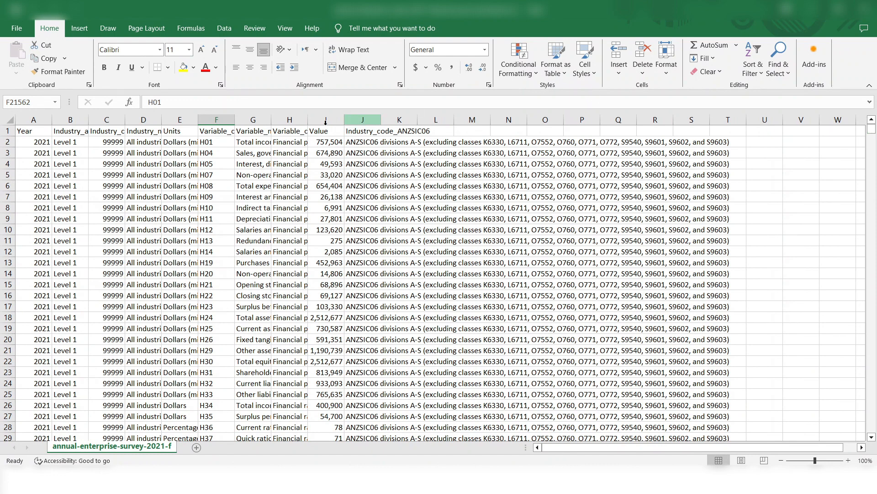
# Step: Try to select the industry code values manually from C2 downward as far as row 595, and clear the selection
pyautogui.click(107, 142)
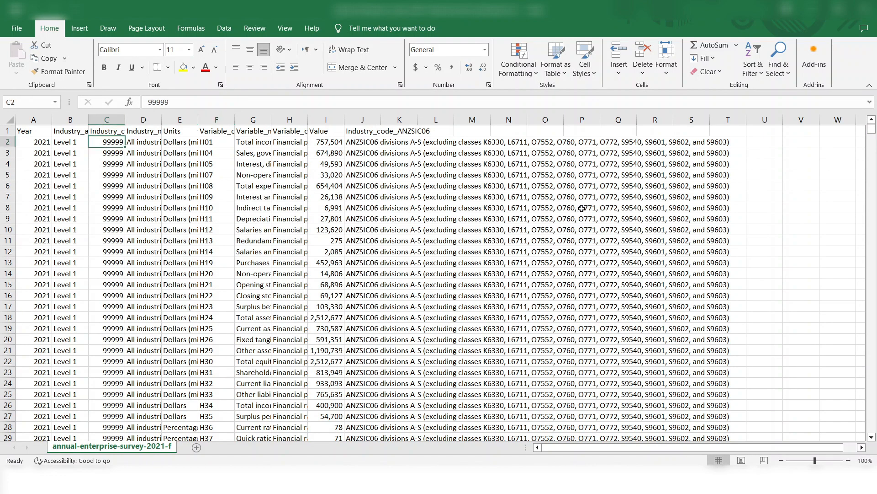
pyautogui.moveTo(106, 142); pyautogui.dragTo(110, 416)
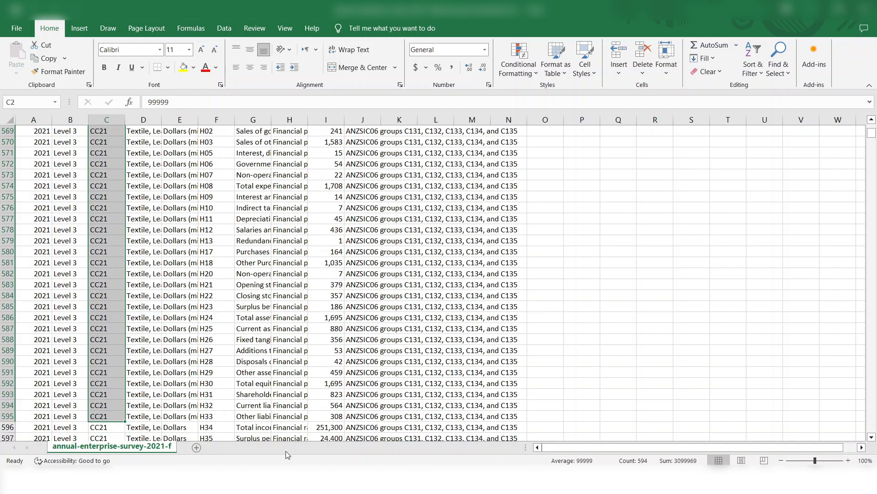
pyautogui.click(246, 404)
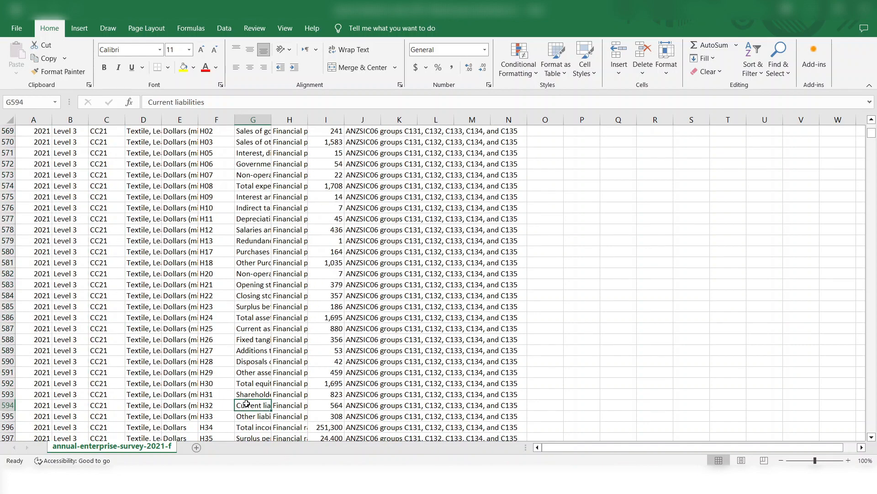
# Step: Set the font color to red for all Industry_code_NZSIOC values from C2 to C41716, leaving the header out
pyautogui.hotkey('ctrl', 'Up')
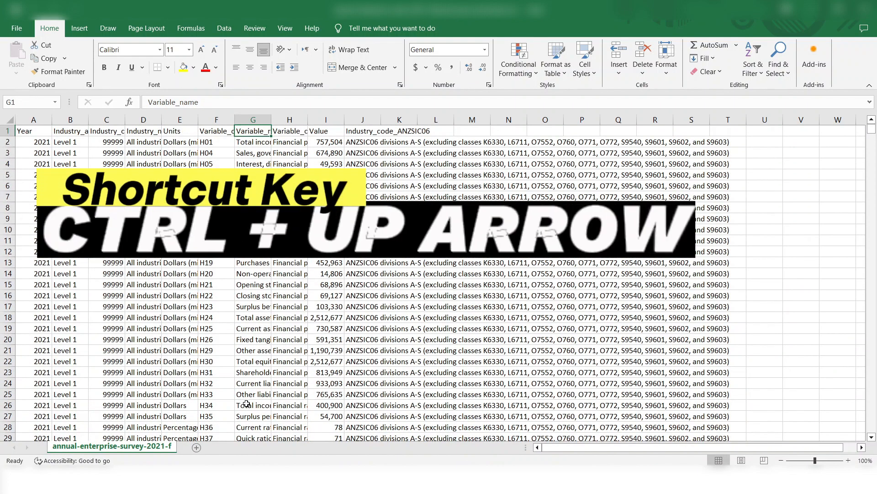
pyautogui.press('Left')
pyautogui.press('Left')
pyautogui.press('Left')
pyautogui.press('Left')
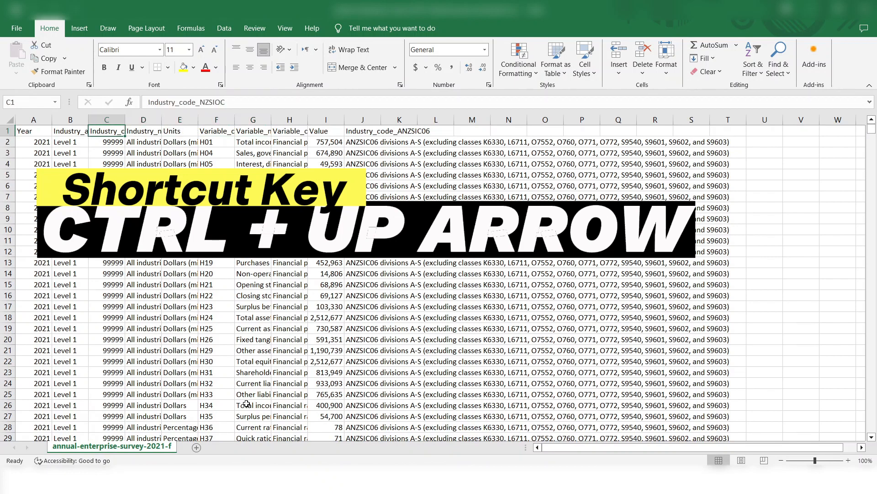
pyautogui.press('Down')
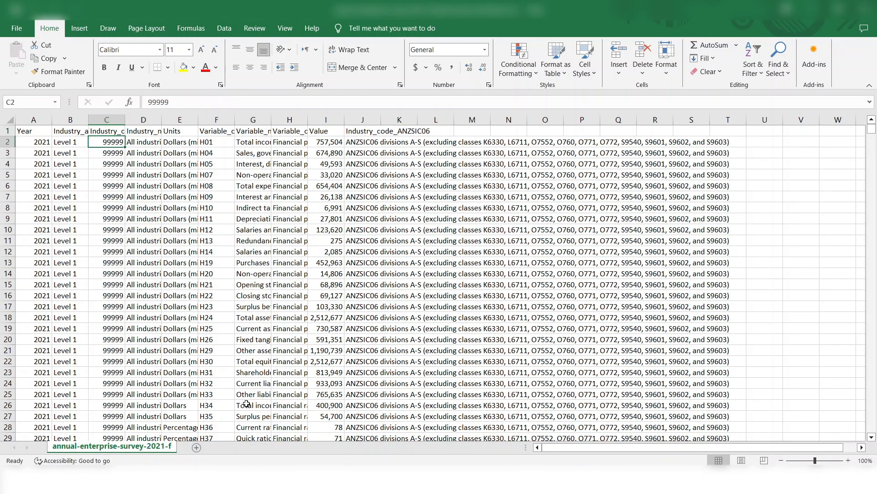
pyautogui.hotkey('ctrl', 'shift', 'Down')
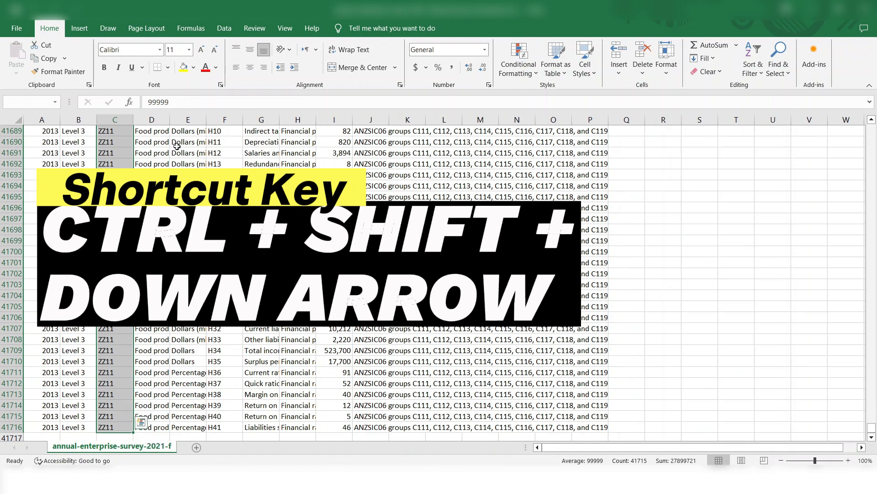
pyautogui.click(206, 68)
pyautogui.hotkey('ctrl', 'BackSpace')
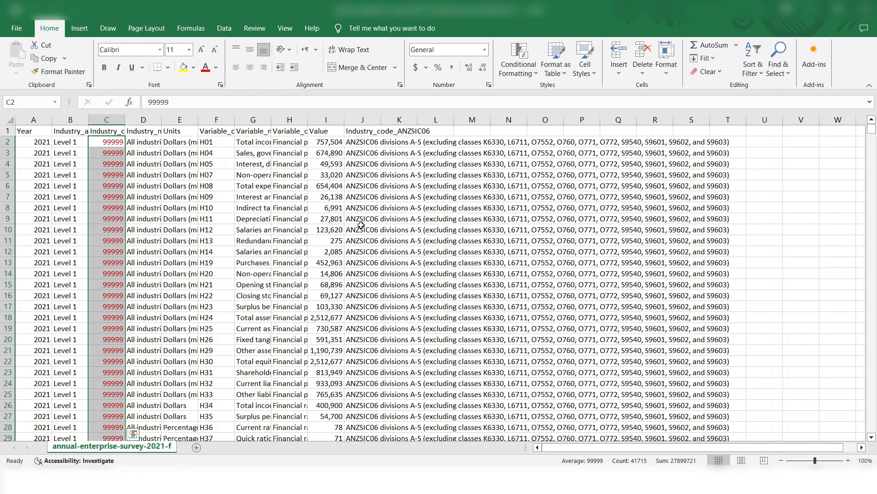
pyautogui.press('Up')
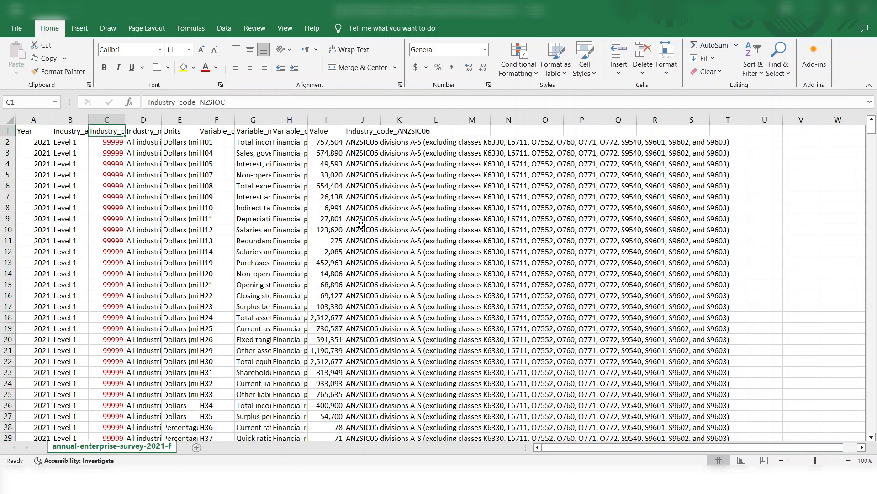
# Step: Jump from A1 to column A's last entry and back, and select the column's data from A1 down to A41716
pyautogui.hotkey('ctrl', 'Home')
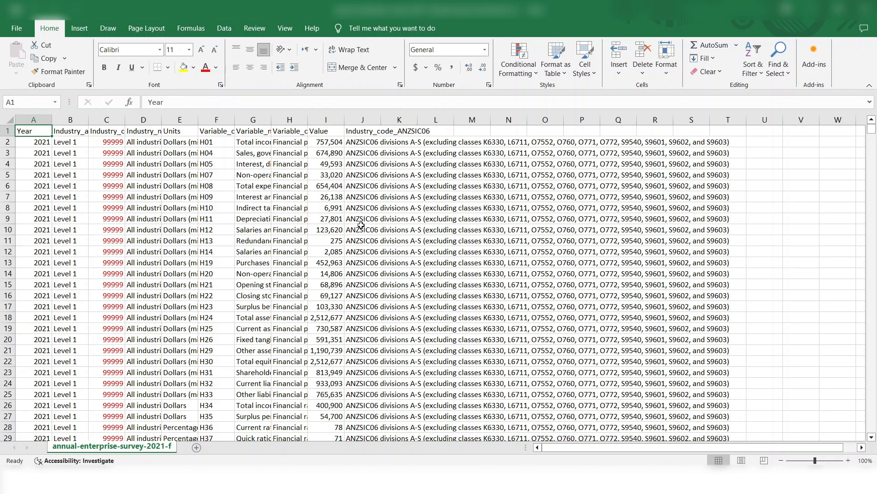
pyautogui.hotkey('ctrl', 'Down')
pyautogui.hotkey('ctrl', 'Up')
pyautogui.hotkey('ctrl', 'shift', 'Down')
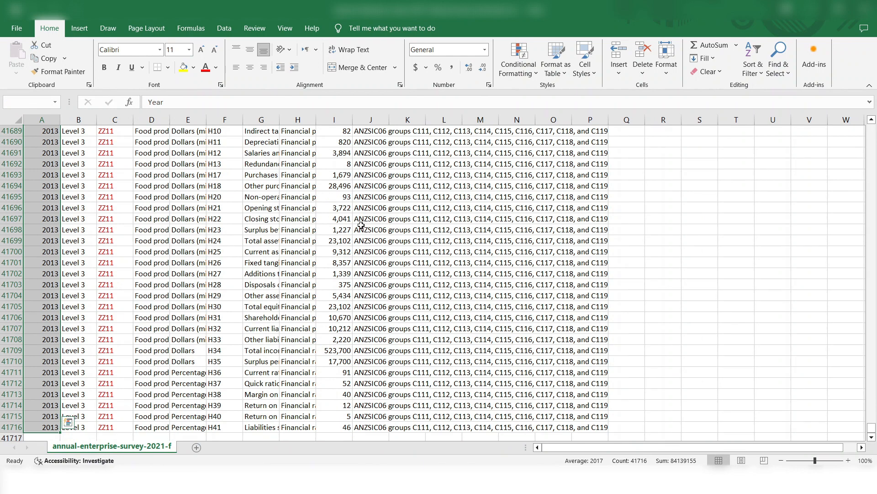
# Step: Select the Year values from A2 down to A41716, leaving out the header
pyautogui.hotkey('ctrl', 'Up')
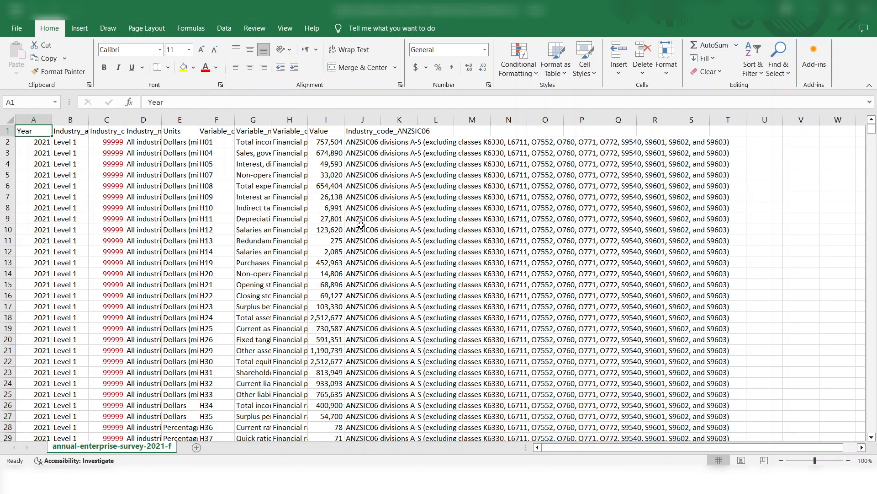
pyautogui.press('Down')
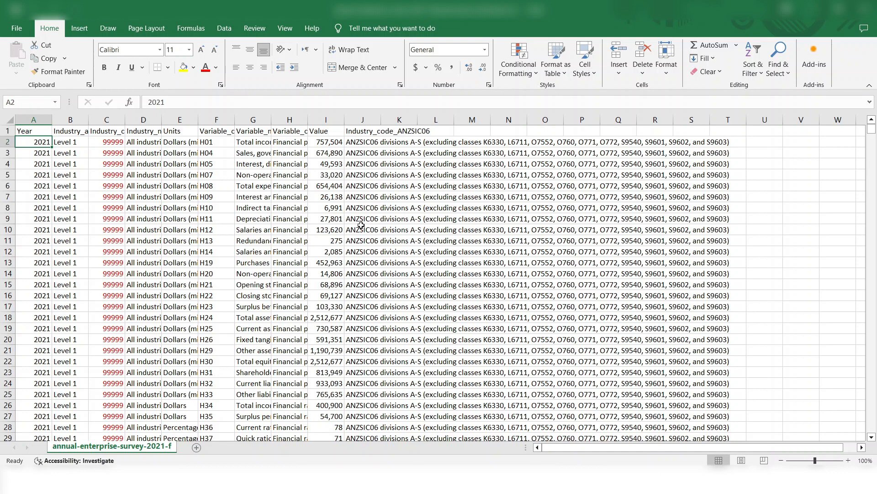
pyautogui.hotkey('ctrl', 'shift', 'Down')
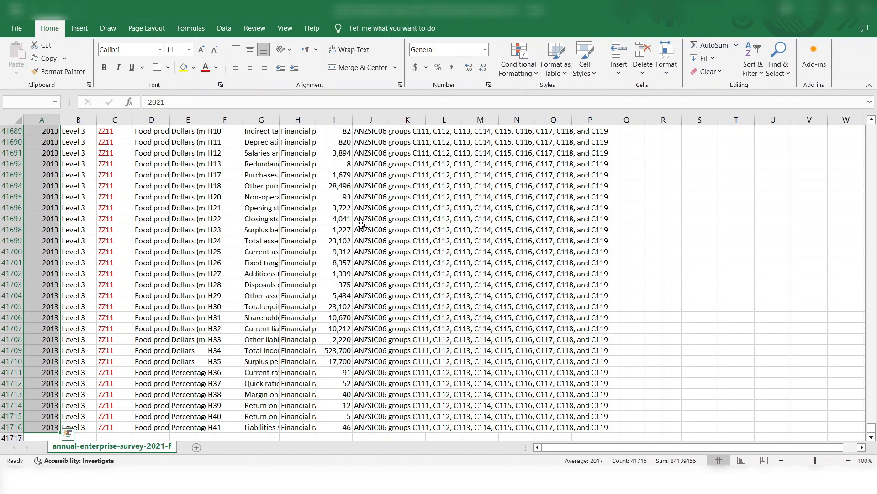
pyautogui.hotkey('ctrl', 'q')
pyautogui.press('Escape')
pyautogui.hotkey('ctrl', 'Home')
pyautogui.press('Down')
pyautogui.hotkey('ctrl', 'shift', 'Down')
# Step: Extend the selection from the Year values across the neighbouring columns through column N, down to row 41716
pyautogui.hotkey('shift', 'Right')
pyautogui.hotkey('shift', 'Right')
pyautogui.hotkey('shift', 'Right')
pyautogui.hotkey('shift', 'Right')
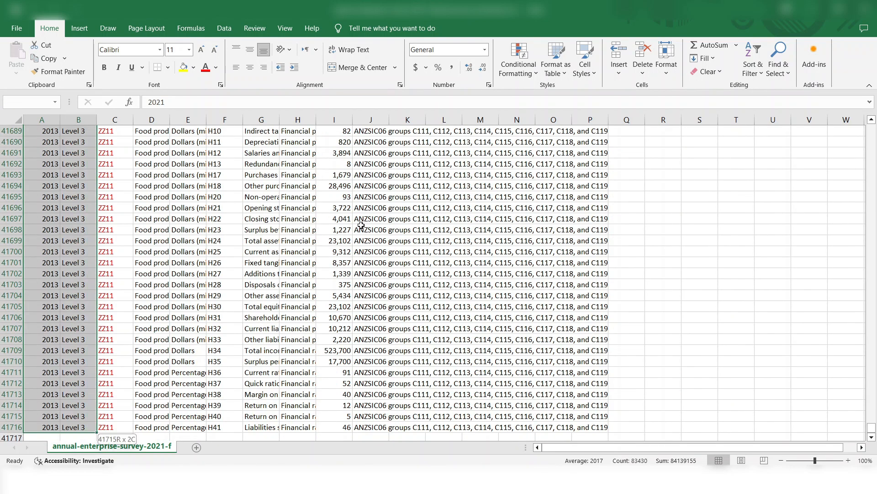
pyautogui.hotkey('shift', 'Right')
pyautogui.hotkey('shift', 'Right')
pyautogui.hotkey('shift', 'Right')
pyautogui.hotkey('shift', 'Right')
pyautogui.hotkey('shift', 'Right')
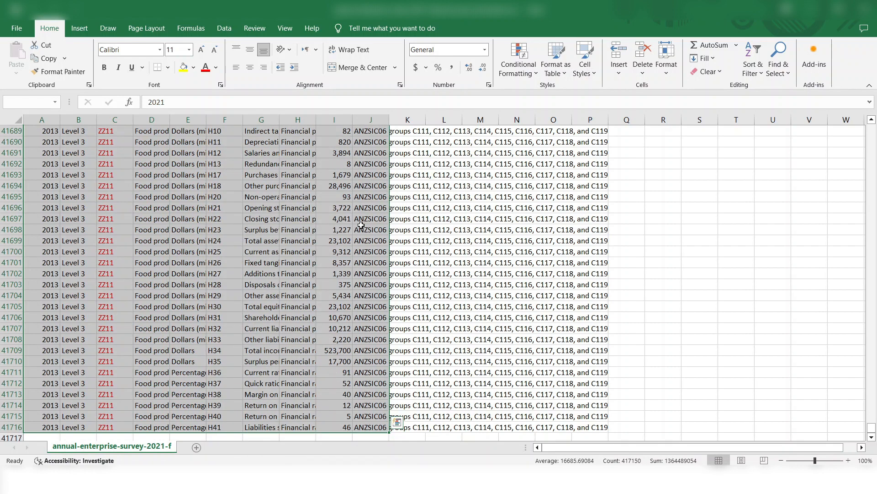
pyautogui.hotkey('shift', 'Right')
pyautogui.hotkey('shift', 'Right')
pyautogui.hotkey('shift', 'Right')
pyautogui.hotkey('shift', 'Right')
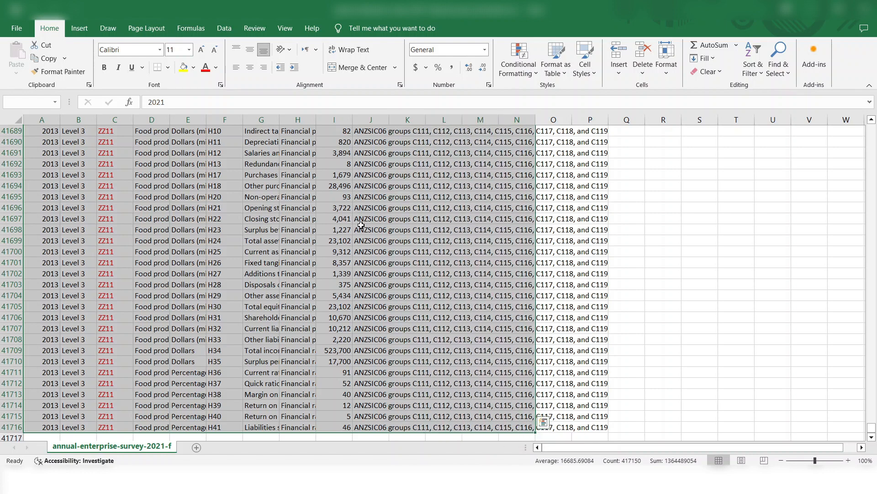
# Step: Move across the first data row to F2, return to A2, and select the entire row 2
pyautogui.hotkey('ctrl', 'Home')
pyautogui.press('Right')
pyautogui.press('Right')
pyautogui.press('Right')
pyautogui.press('Right')
pyautogui.press('Right')
pyautogui.scroll(1, 361, 225)
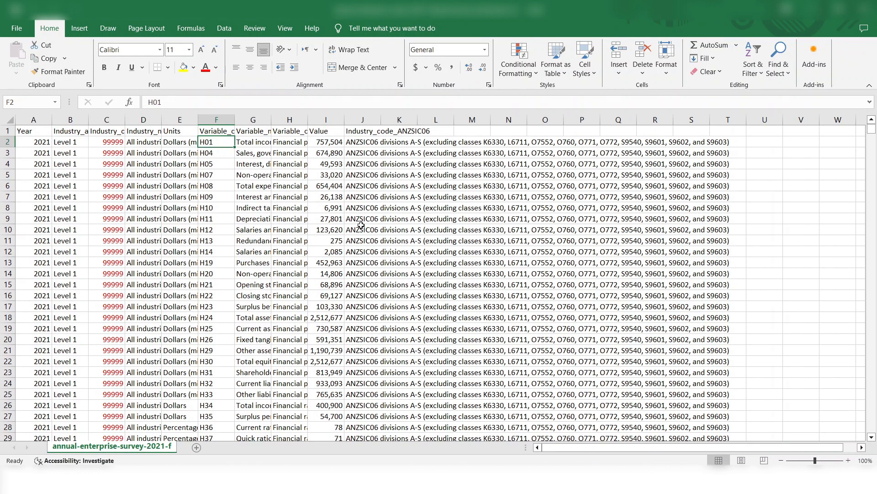
pyautogui.press('Home')
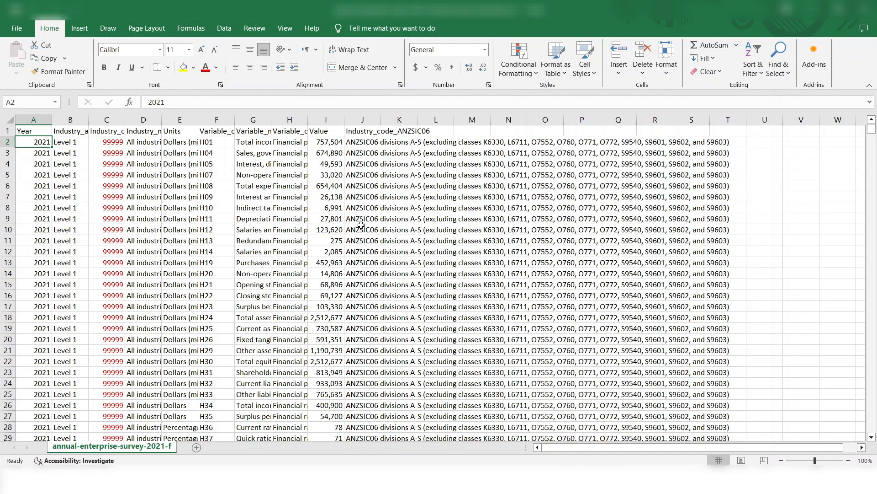
pyautogui.hotkey('shift', 'space')
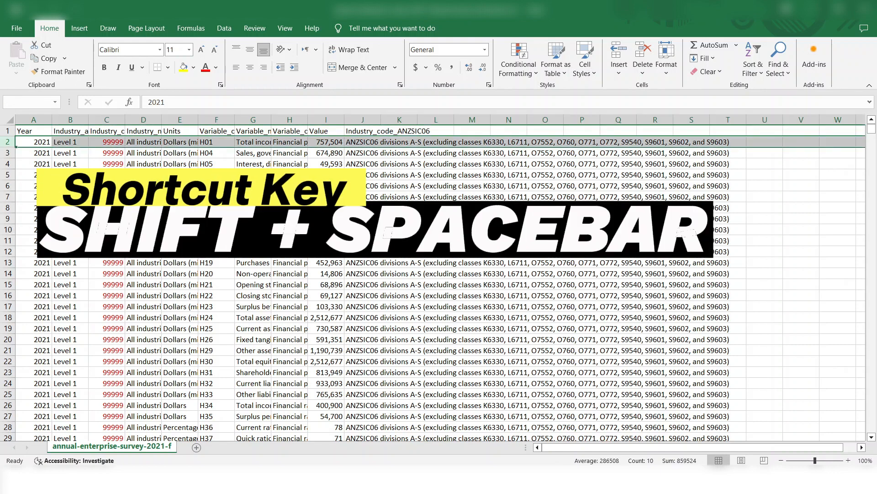
# Step: Go down column A to A17 and select the entire row 17
pyautogui.press('Down')
pyautogui.press('Down')
pyautogui.press('Down')
pyautogui.press('Down')
pyautogui.press('Down')
pyautogui.press('Down')
pyautogui.press('Down')
pyautogui.press('Down')
pyautogui.press('Down')
pyautogui.press('Down')
pyautogui.press('Down')
pyautogui.press('Down')
pyautogui.press('Down')
pyautogui.press('Down')
pyautogui.press('Down')
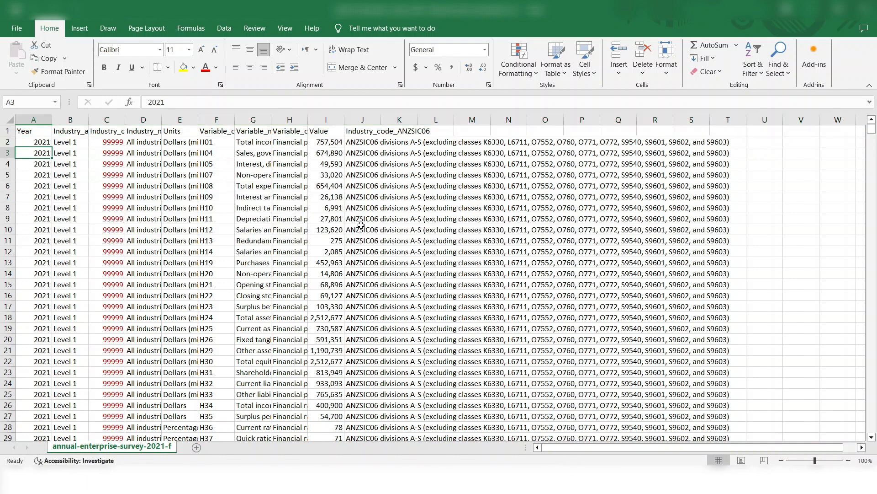
pyautogui.hotkey('shift', 'space')
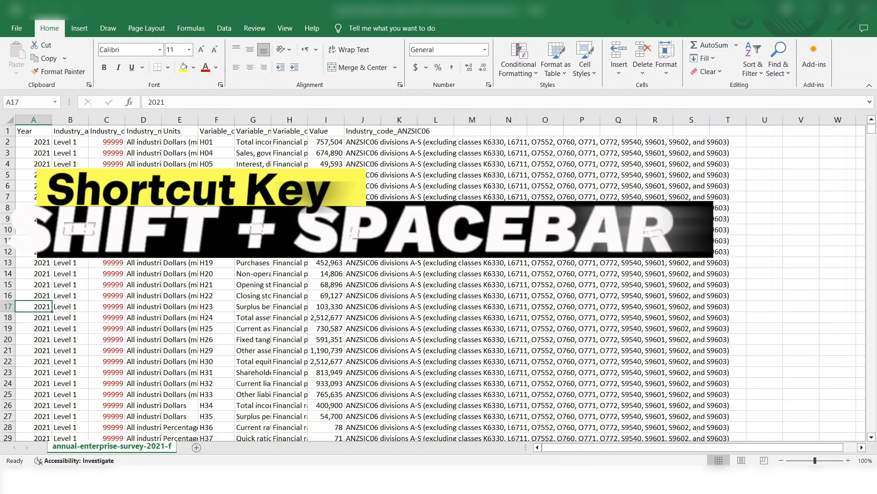
pyautogui.hotkey('shift', 'space')
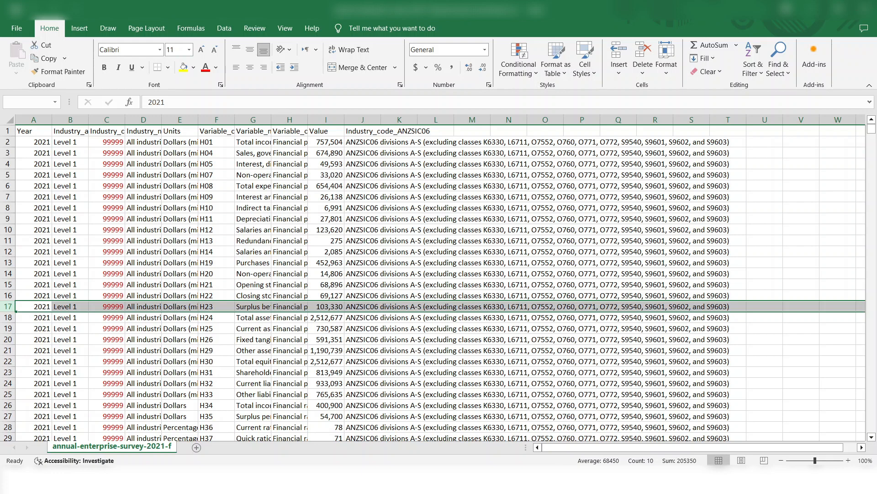
# Step: Make the entire header row 1 bold and return to cell A1
pyautogui.hotkey('ctrl', 'Home')
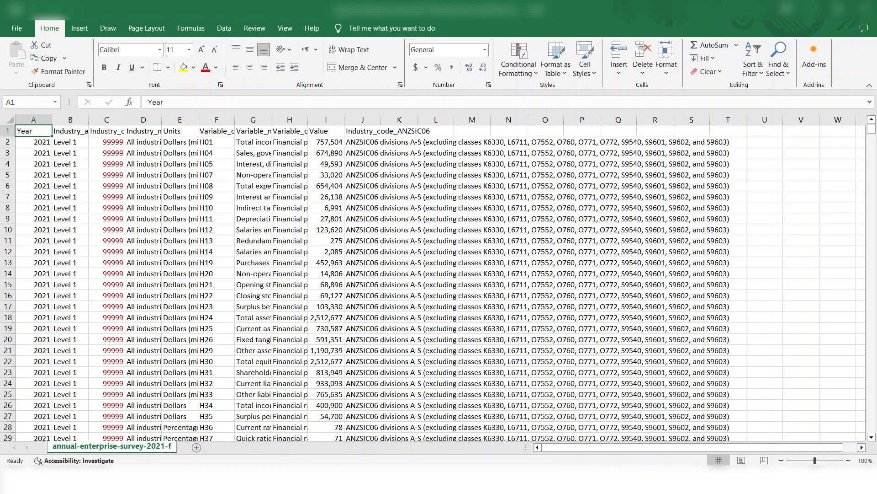
pyautogui.hotkey('shift', 'space')
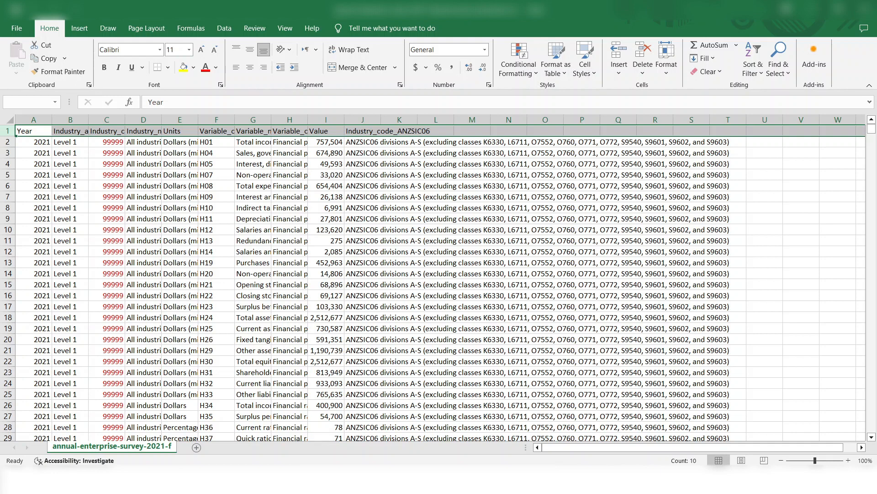
pyautogui.click(105, 67)
pyautogui.hotkey('ctrl', 'Home')
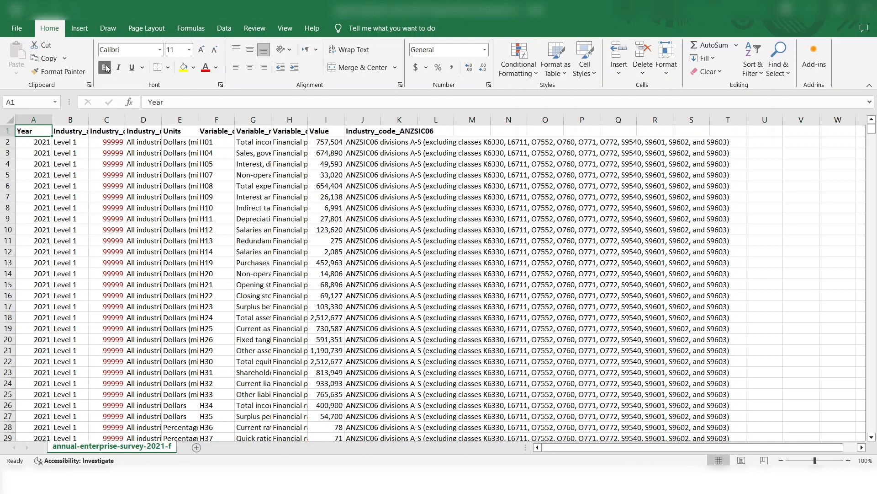
# Step: Select the entire column A and clear the selection by returning to A1
pyautogui.hotkey('ctrl', 'shift', 'Down')
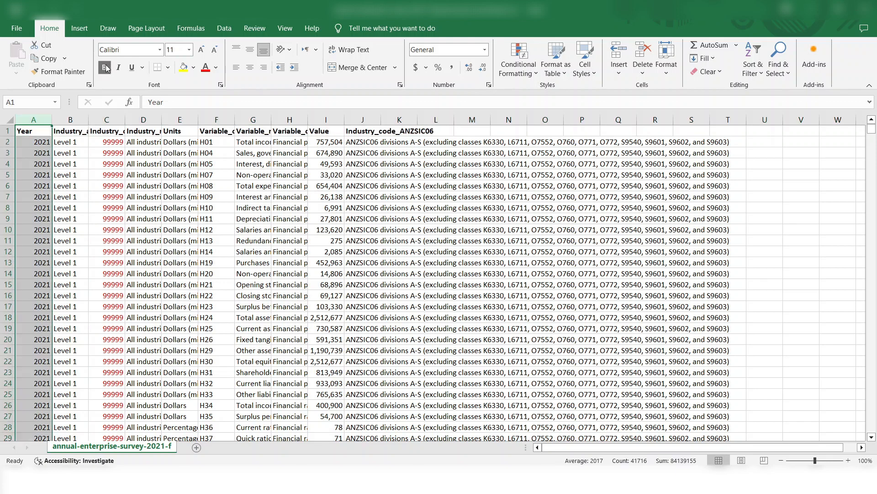
pyautogui.hotkey('ctrl', 'shift', 'Right')
pyautogui.hotkey('ctrl', 'Home')
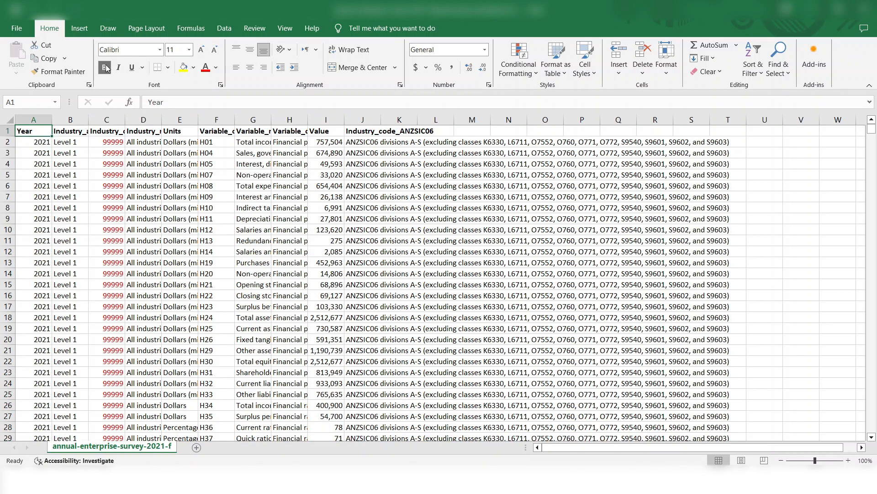
# Step: Select the Industry_code_NZSIOC values from C2 down to C41716, leaving out the header
pyautogui.press('Down')
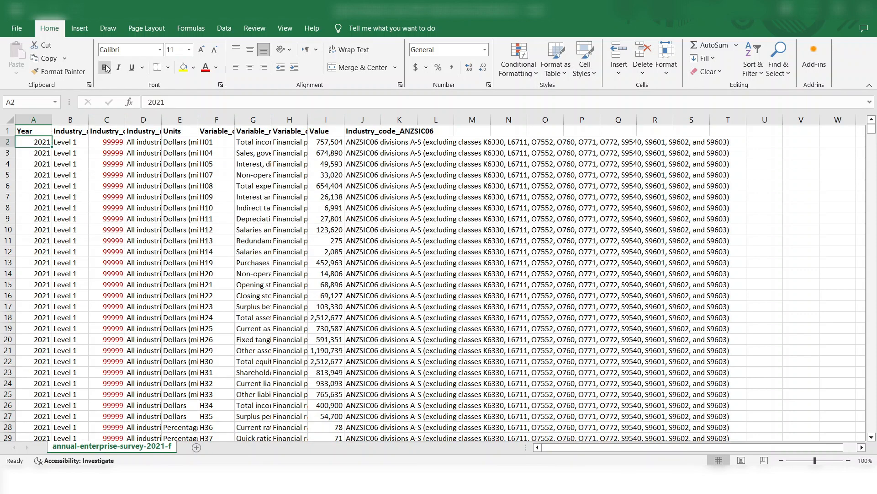
pyautogui.press('Up')
pyautogui.press('Right')
pyautogui.press('Right')
pyautogui.press('Right')
pyautogui.press('Left')
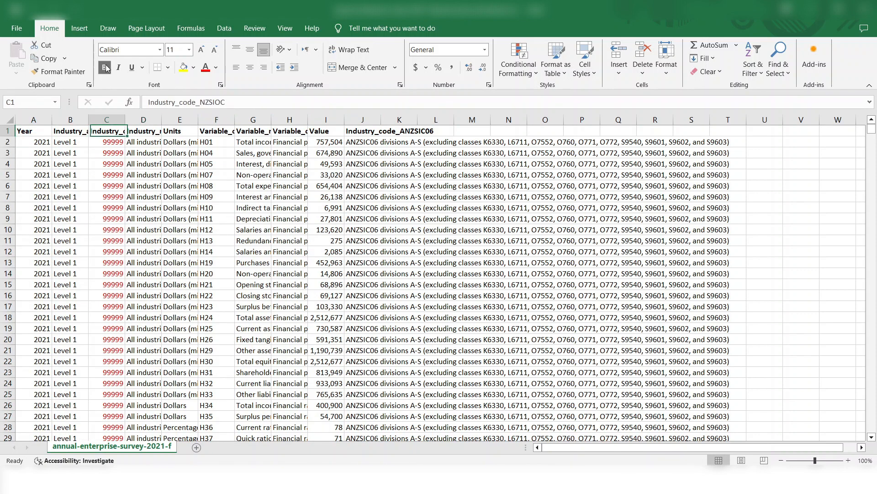
pyautogui.press('Down')
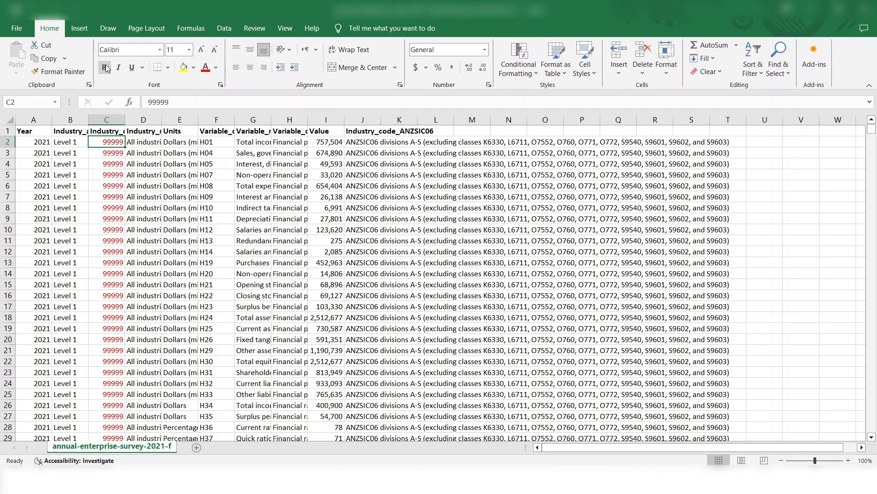
pyautogui.press('Up')
pyautogui.press('Down')
pyautogui.press('Left')
pyautogui.press('Left')
pyautogui.press('Right')
pyautogui.press('Right')
pyautogui.press('Down')
pyautogui.press('Up')
pyautogui.hotkey('ctrl', 'shift', 'Down')
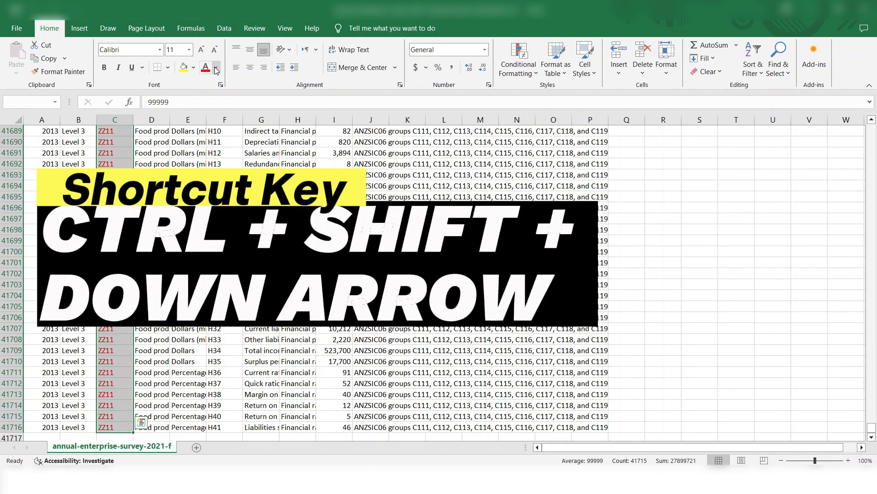
# Step: Select the entire column C from C1 and check that the selection extends into the empty rows below row 41716
pyautogui.hotkey('ctrl', 'Up')
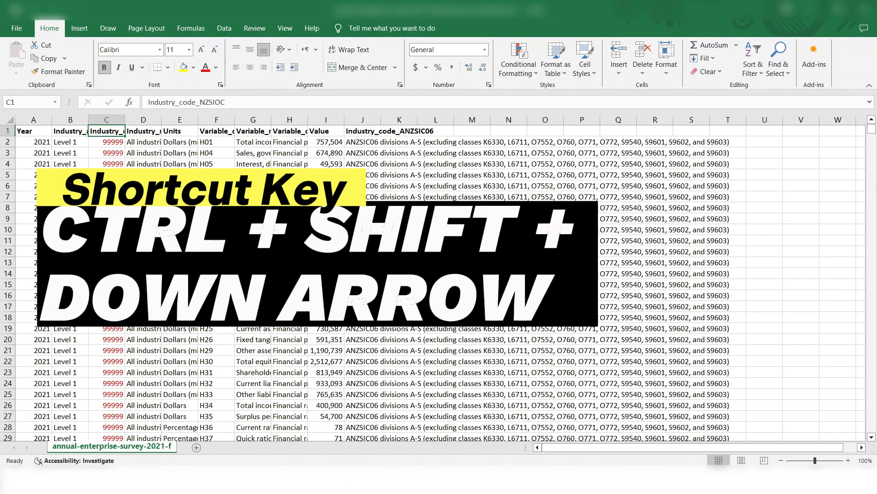
pyautogui.hotkey('ctrl', 'shift', 'Down')
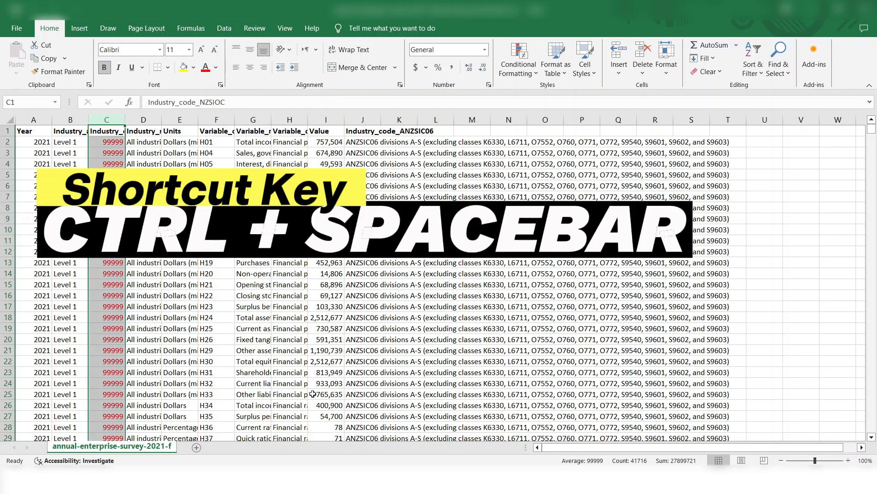
pyautogui.moveTo(872, 132); pyautogui.dragTo(874, 438)
pyautogui.click(873, 438)
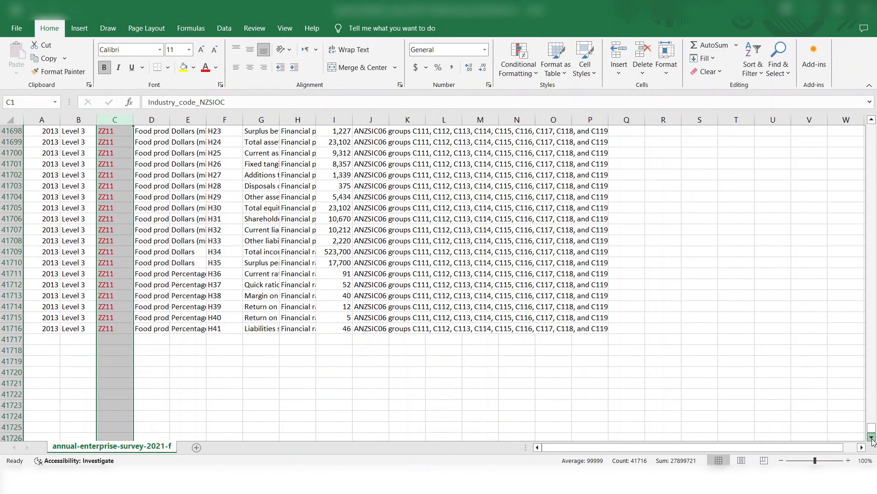
pyautogui.click(872, 437)
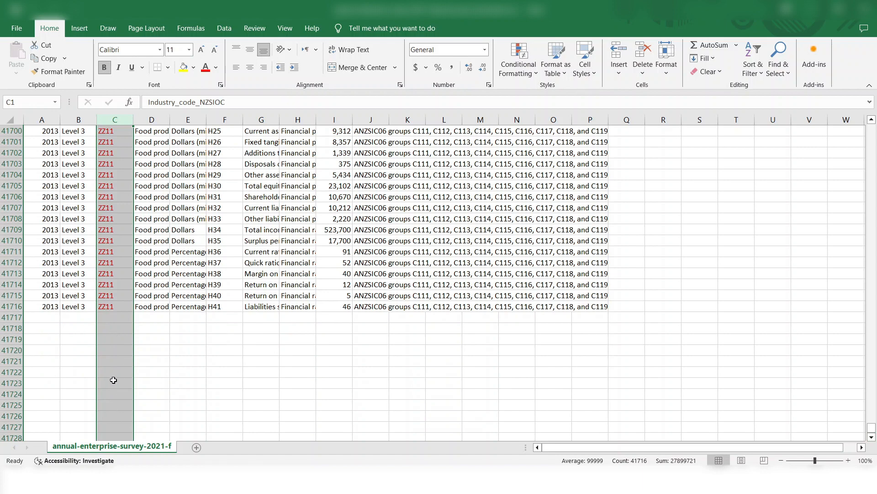
# Step: Go from C41716 through the empty cells to the sheet's last row at C1048576, and select the entire column C
pyautogui.hotkey('ctrl', 'Down')
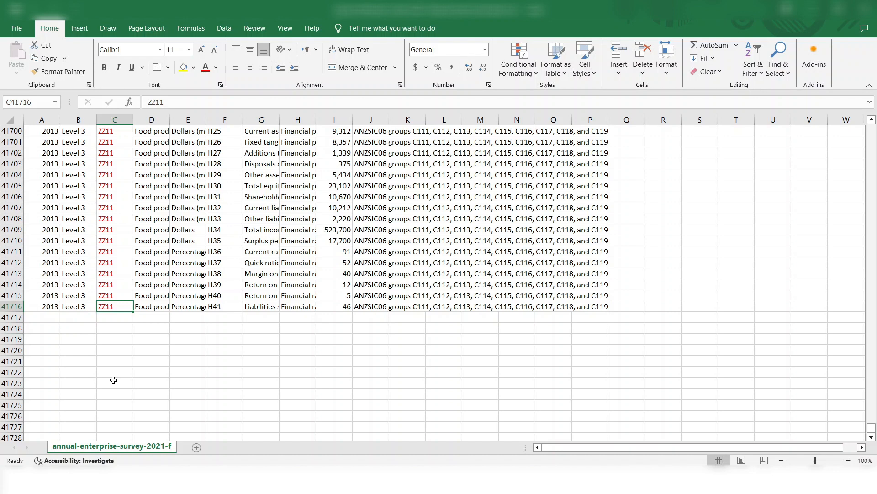
pyautogui.press('Down')
pyautogui.press('Down')
pyautogui.press('Down')
pyautogui.press('Down')
pyautogui.press('Down')
pyautogui.press('Down')
pyautogui.press('Down')
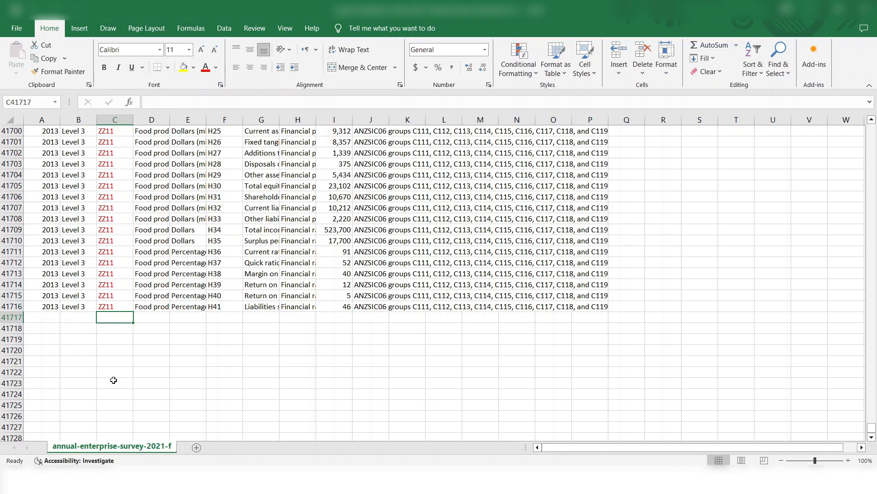
pyautogui.press('Down')
pyautogui.press('Down')
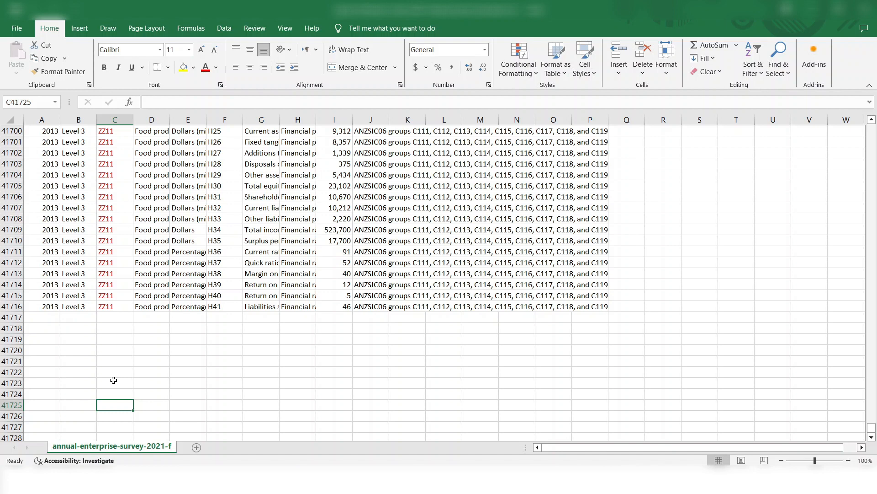
pyautogui.hotkey('ctrl', 'Down')
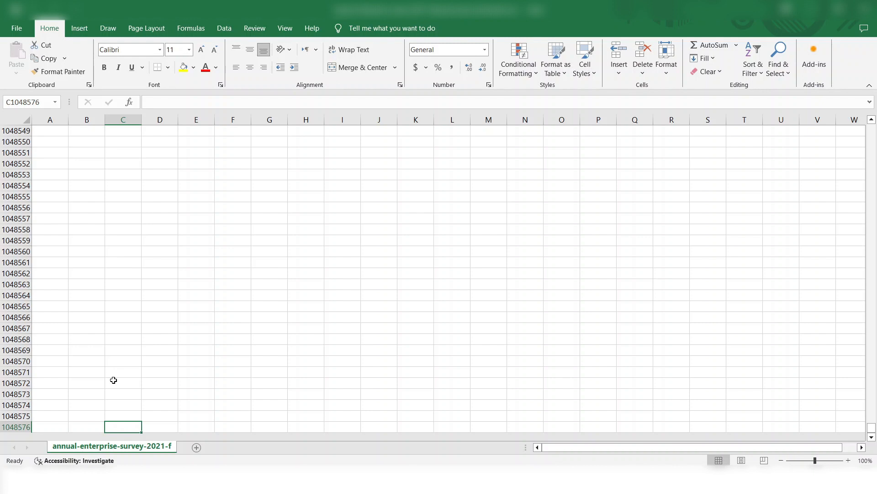
pyautogui.hotkey('ctrl', 'shift', 'Up')
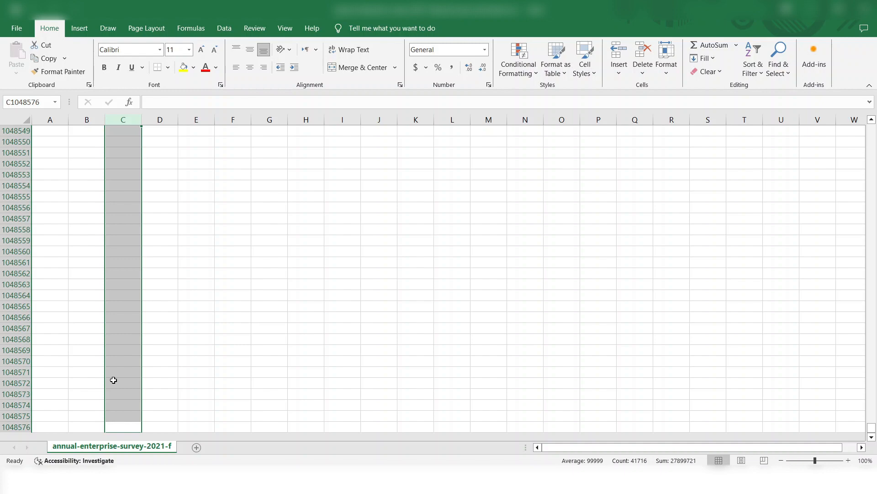
# Step: Set the font color of the entire column C, including its header, to blue, and select cell C1
pyautogui.hotkey('ctrl', 'Up')
pyautogui.hotkey('ctrl', 'Up')
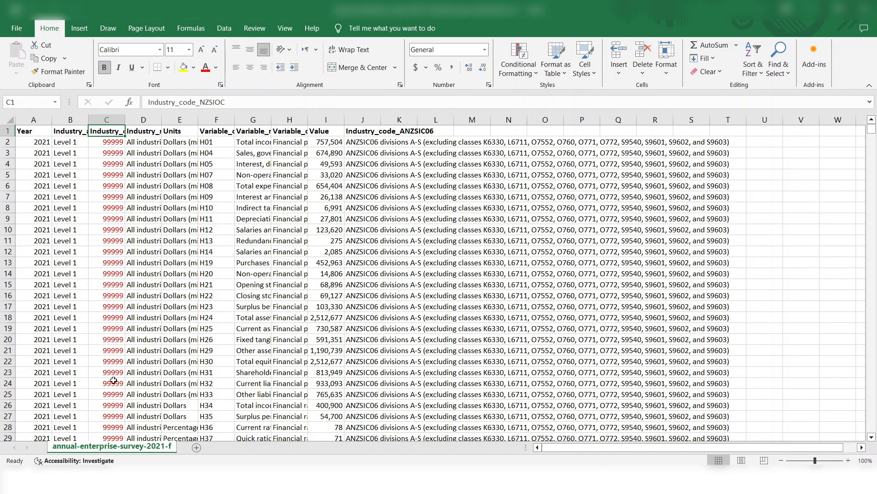
pyautogui.hotkey('ctrl', 'shift', 'Down')
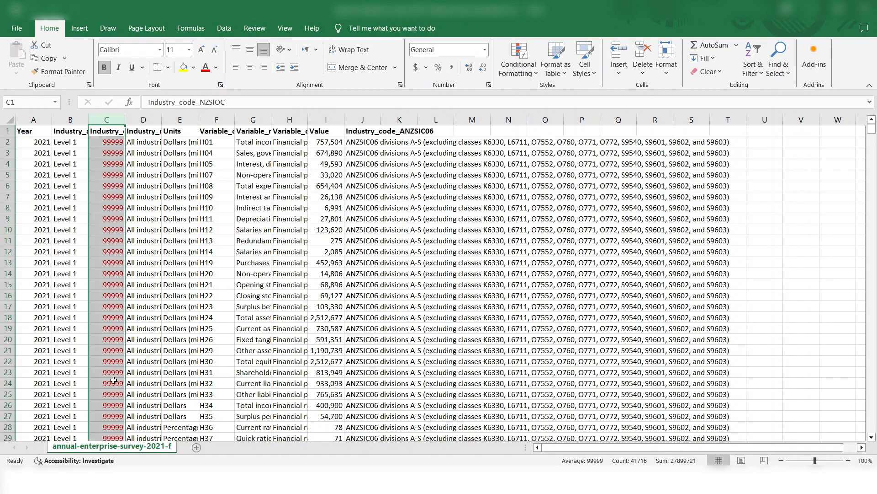
pyautogui.click(216, 67)
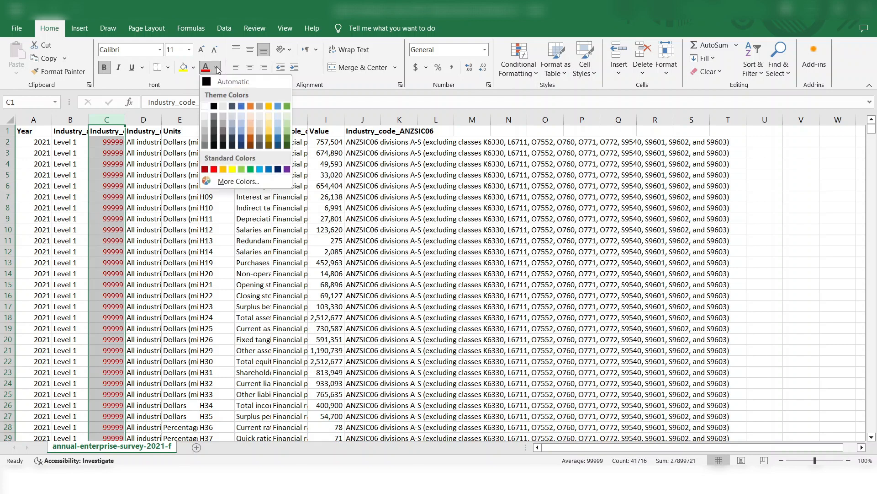
pyautogui.click(269, 169)
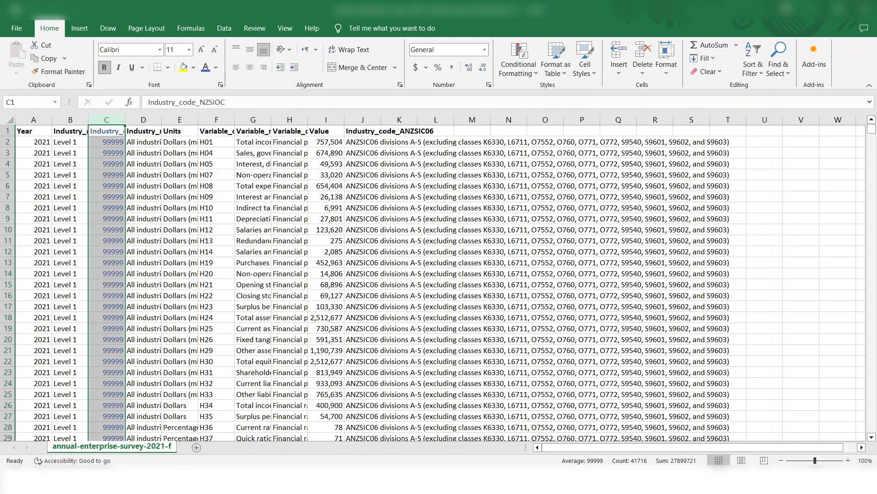
pyautogui.click(106, 132)
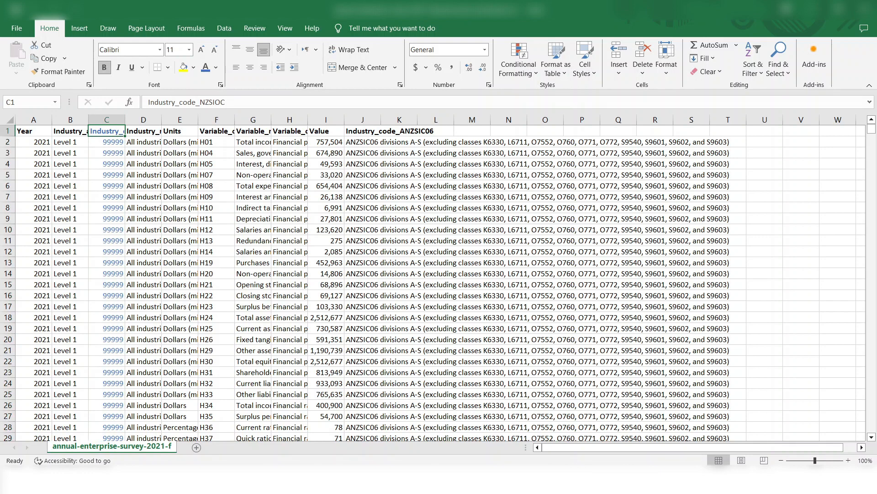
# Step: Move down column C to C4 and select the entire row 4
pyautogui.press('Down')
pyautogui.press('Down')
pyautogui.press('Down')
pyautogui.press('Up')
pyautogui.press('Up')
pyautogui.press('Down')
pyautogui.press('Down')
pyautogui.hotkey('shift', 'space')
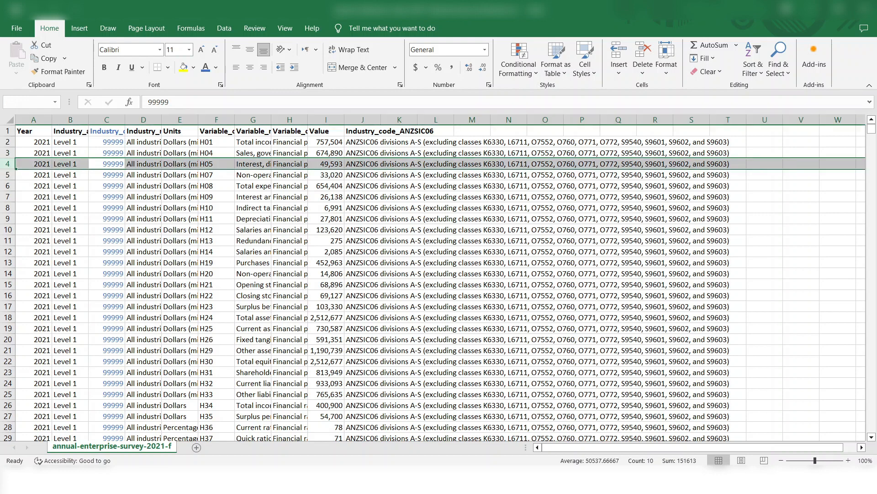
# Step: Select the entire column C from C3, then release the selection by moving to C2
pyautogui.press('Up')
pyautogui.hotkey('ctrl', 'space')
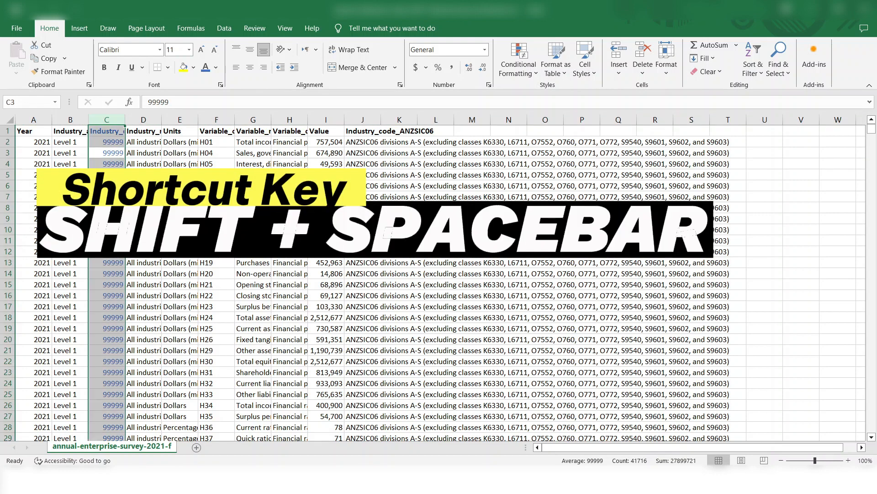
pyautogui.press('Up')
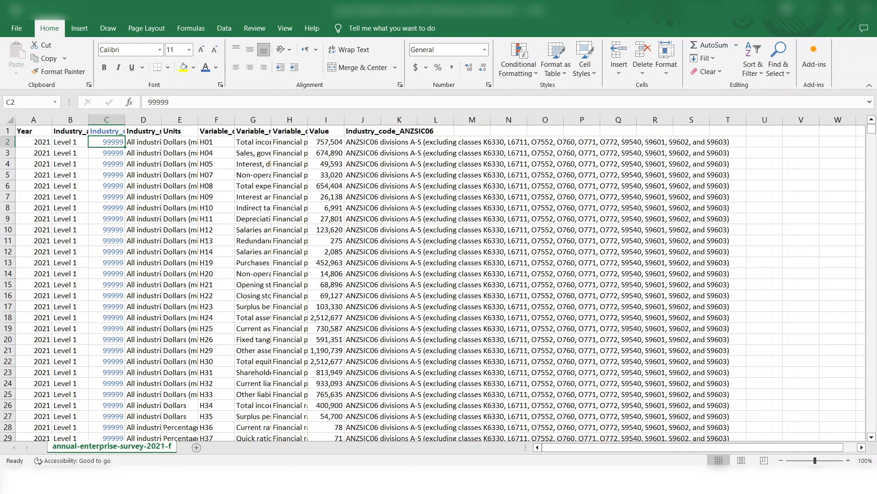
# Step: Move from C2 to the Year header in A1
pyautogui.press('Left')
pyautogui.press('Left')
pyautogui.press('Up')
pyautogui.press('Down')
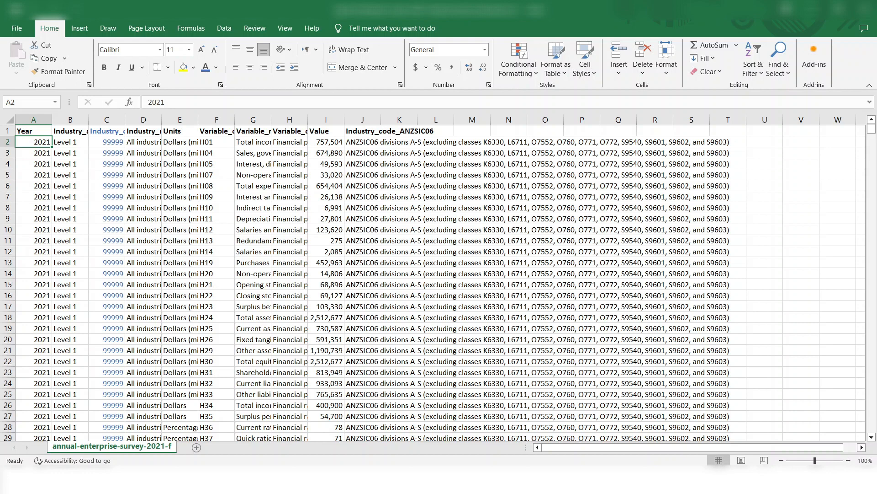
pyautogui.press('Up')
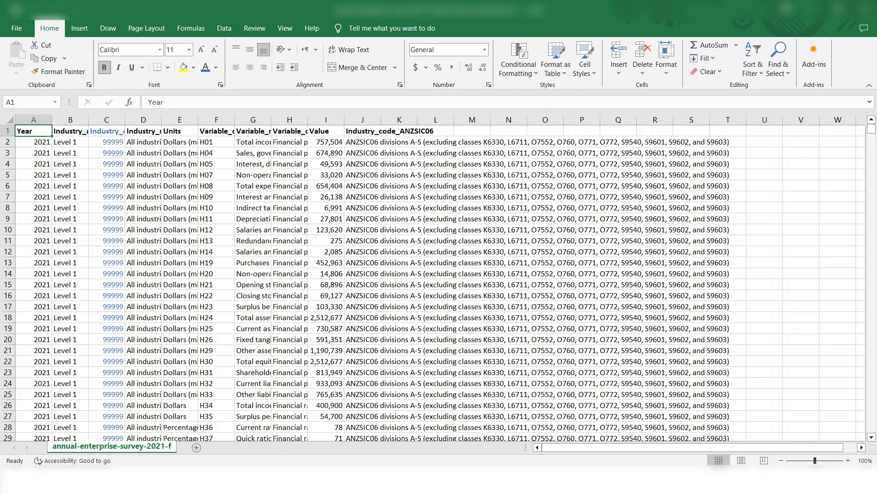
pyautogui.click(39, 137)
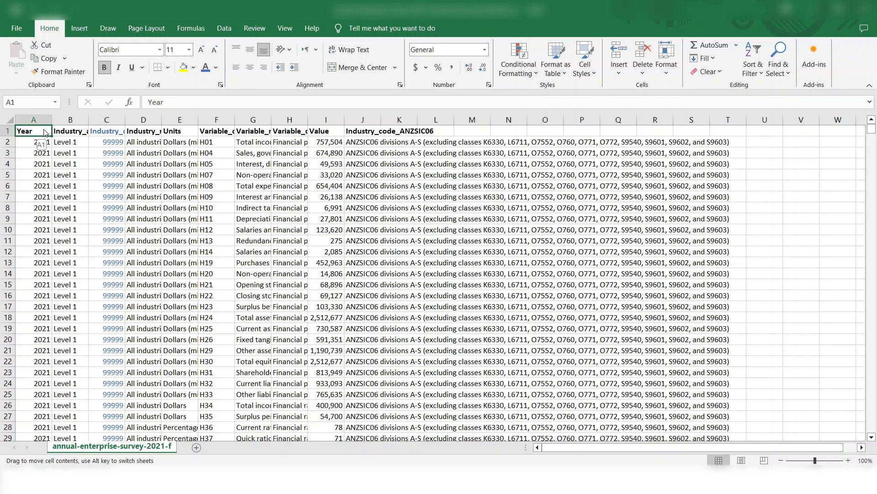
# Step: Select the range from A1 through I1006 manually, then clear the selection and return to A1 along the data edges
pyautogui.moveTo(35, 130); pyautogui.dragTo(345, 417)
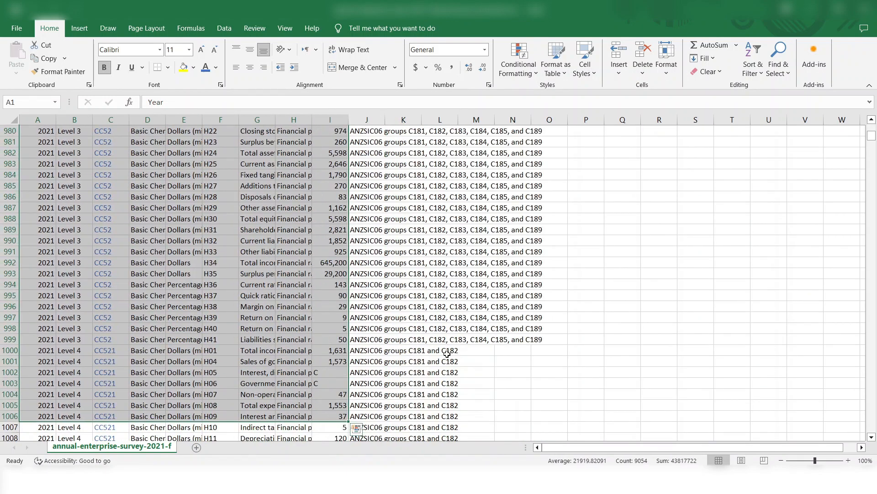
pyautogui.click(164, 319)
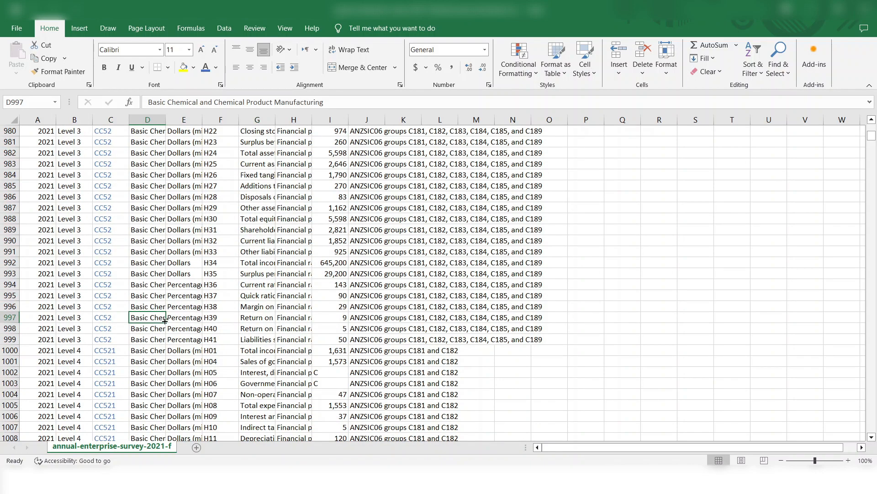
pyautogui.hotkey('ctrl', 'Up')
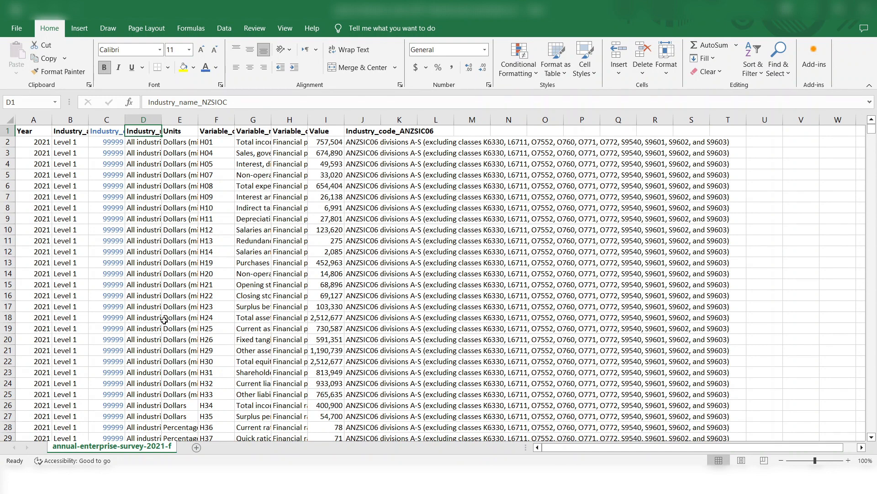
pyautogui.hotkey('ctrl', 'Left')
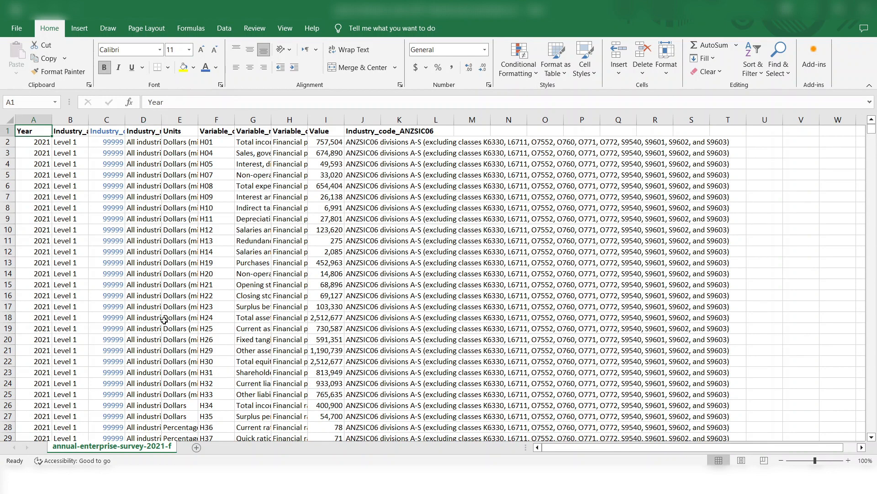
# Step: Insert four blank rows at row 33, directly above the first AA industry code row
pyautogui.hotkey('ctrl', 'shift', 'End')
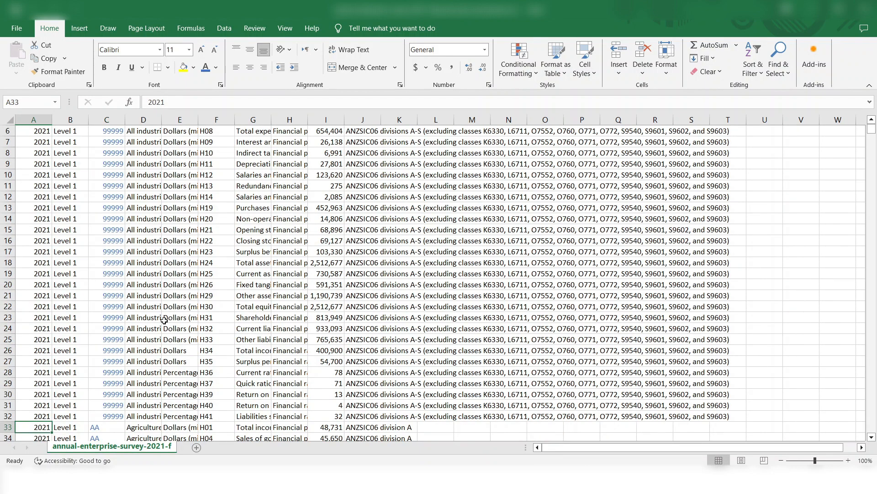
pyautogui.press('alt')
pyautogui.press('i')
pyautogui.press('r')
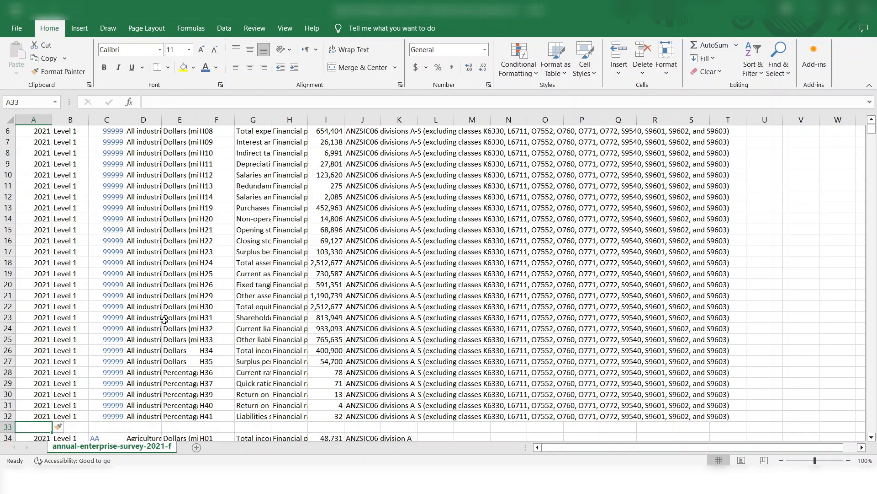
pyautogui.press('F4')
pyautogui.press('F4')
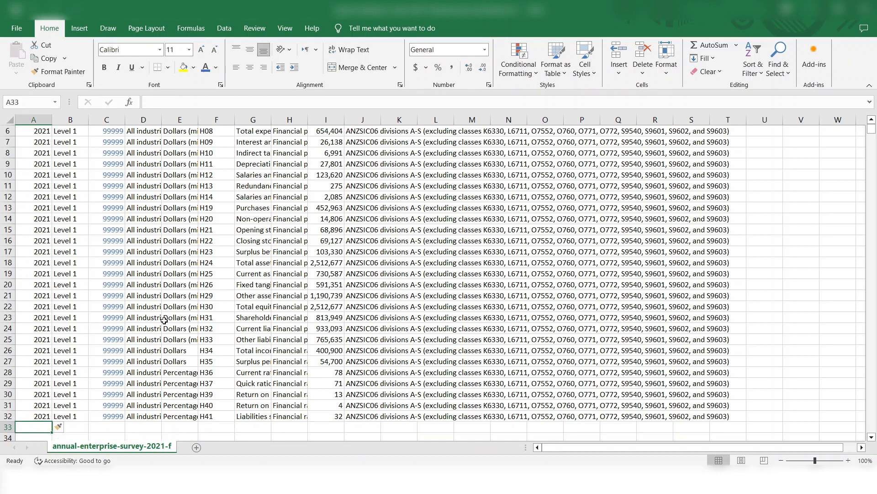
# Step: Jump along column A between the blank rows and the edges of the data blocks, and return to A1
pyautogui.press('Down')
pyautogui.hotkey('ctrl', 'Down')
pyautogui.hotkey('ctrl', 'Up')
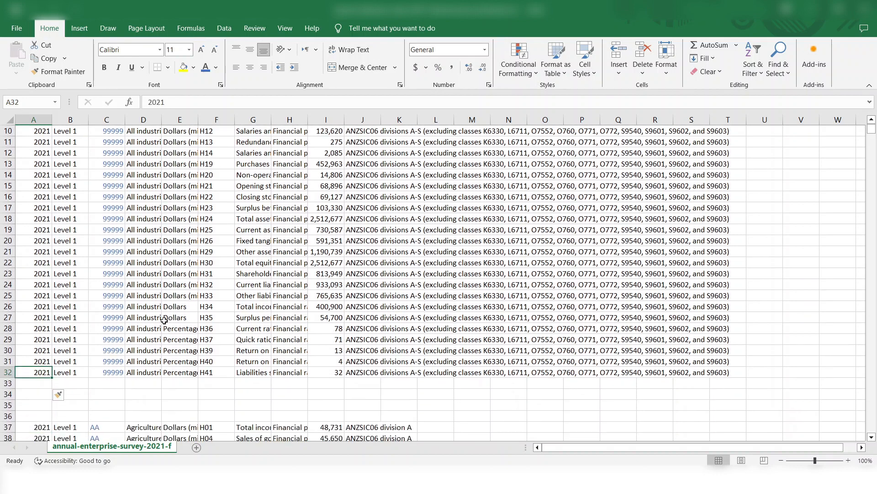
pyautogui.hotkey('ctrl', 'Up')
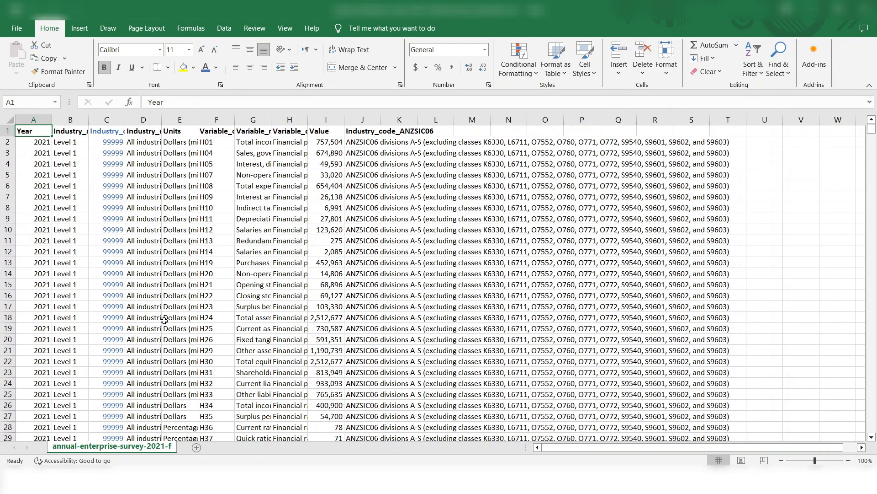
# Step: Select the contiguous data block from A1 to J32, check where it ends, and extend the selection to the entire worksheet
pyautogui.hotkey('ctrl', 'a')
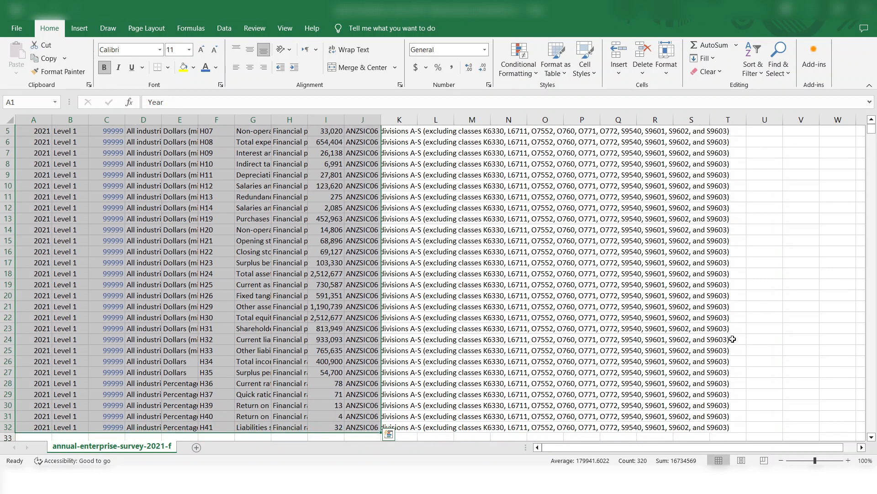
pyautogui.scroll(-4, 732, 339)
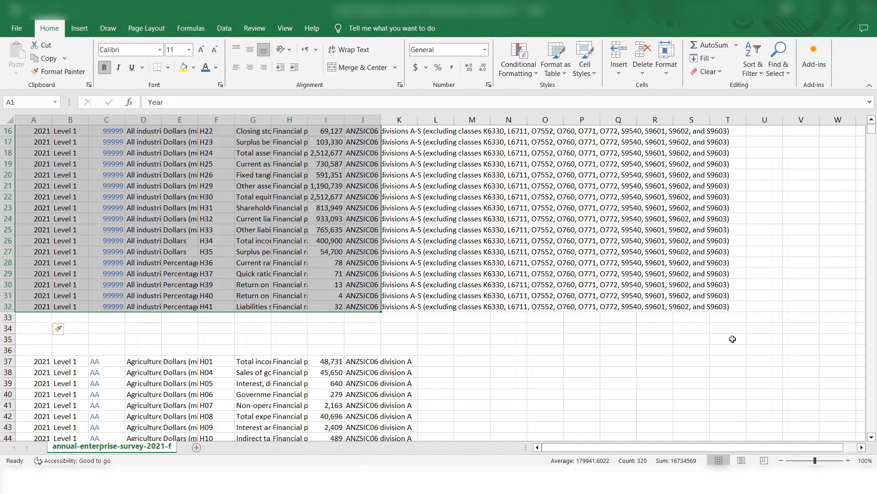
pyautogui.hotkey('ctrl', 'a')
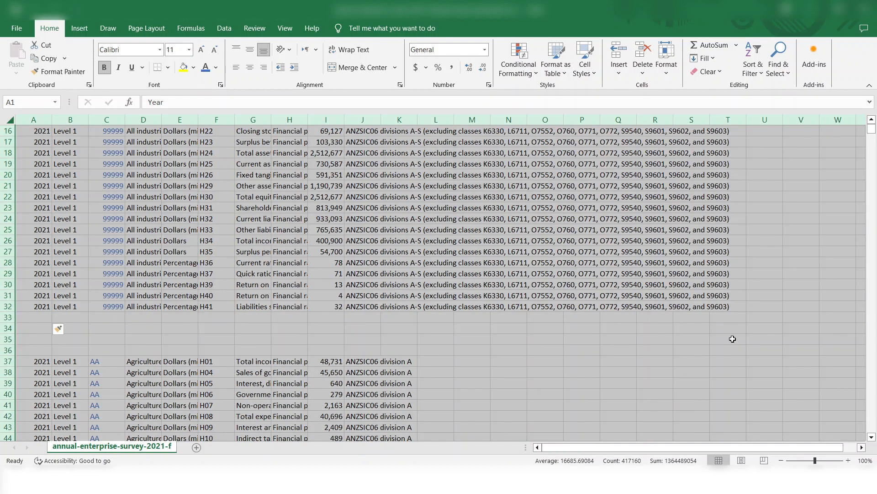
pyautogui.hotkey('ctrl', 'Down')
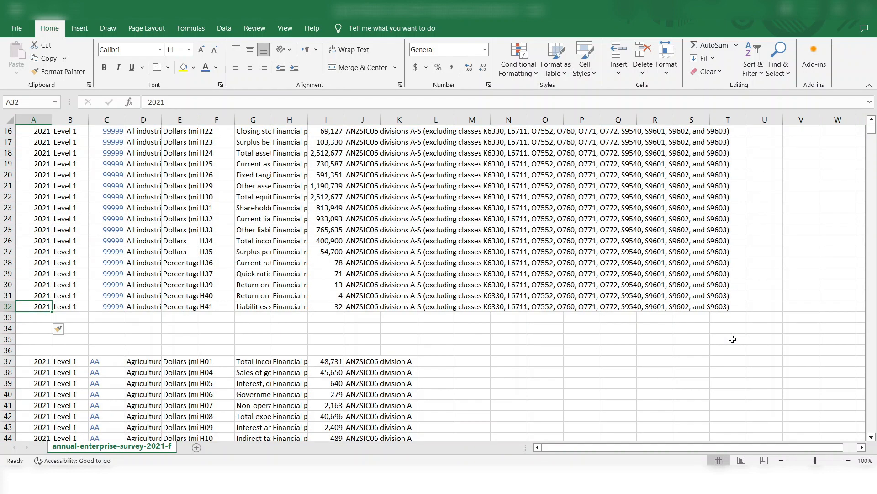
# Step: Select the entire blank rows 33 to 36 and delete them
pyautogui.hotkey('ctrl', 'z')
pyautogui.press('Up')
pyautogui.press('Down')
pyautogui.hotkey('shift', 'space')
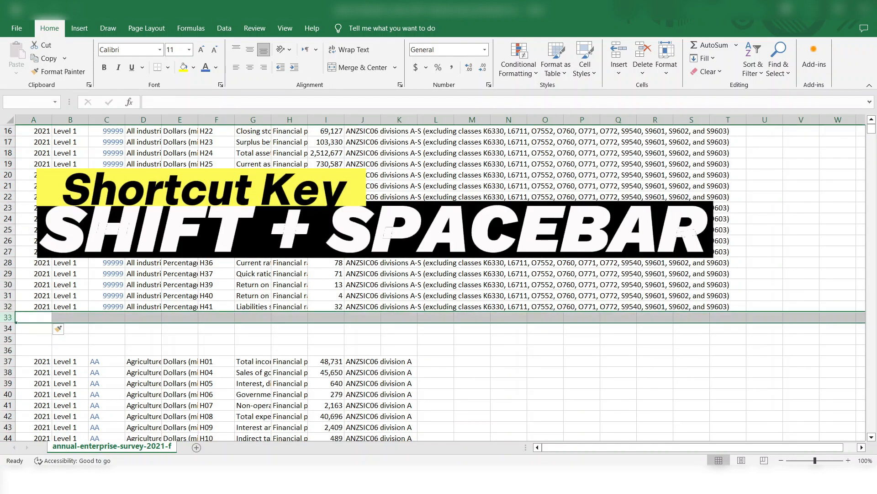
pyautogui.hotkey('shift', 'Down')
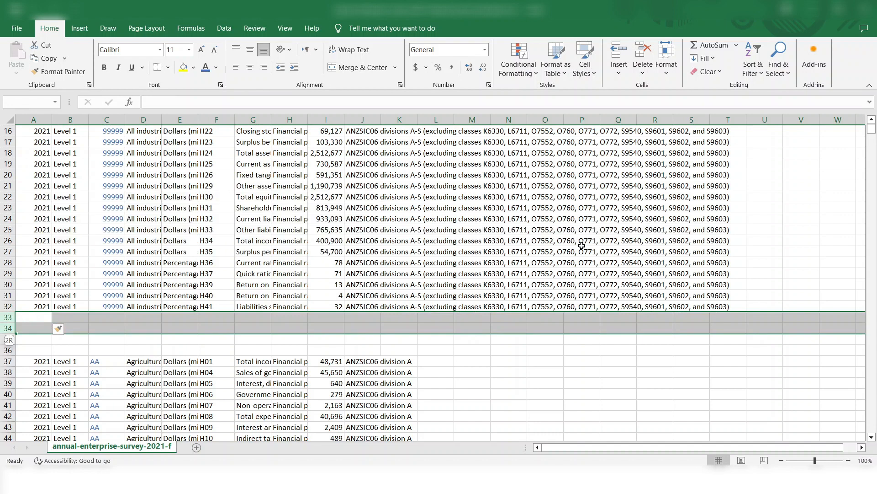
pyautogui.hotkey('shift', 'Down')
pyautogui.hotkey('shift', 'Down')
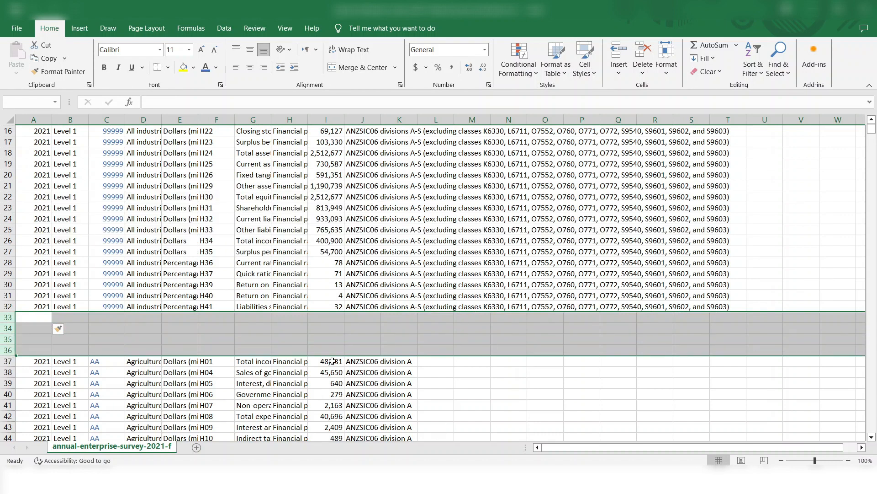
pyautogui.rightClick(351, 331)
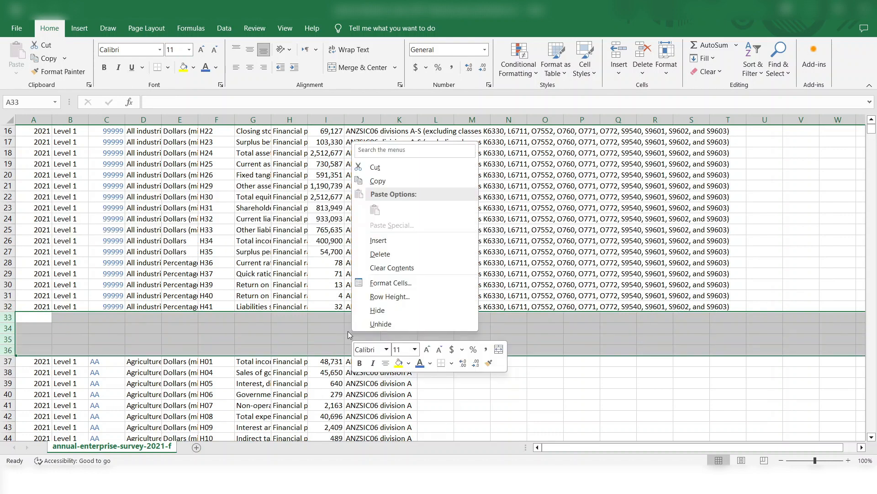
pyautogui.click(382, 252)
# Step: Select the entire data set from H25 and check how far the selection extends
pyautogui.click(287, 229)
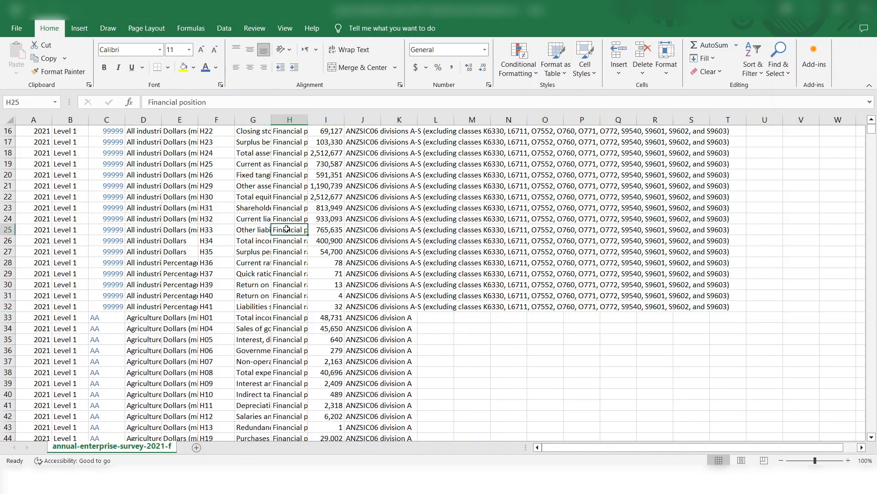
pyautogui.hotkey('ctrl', 'a')
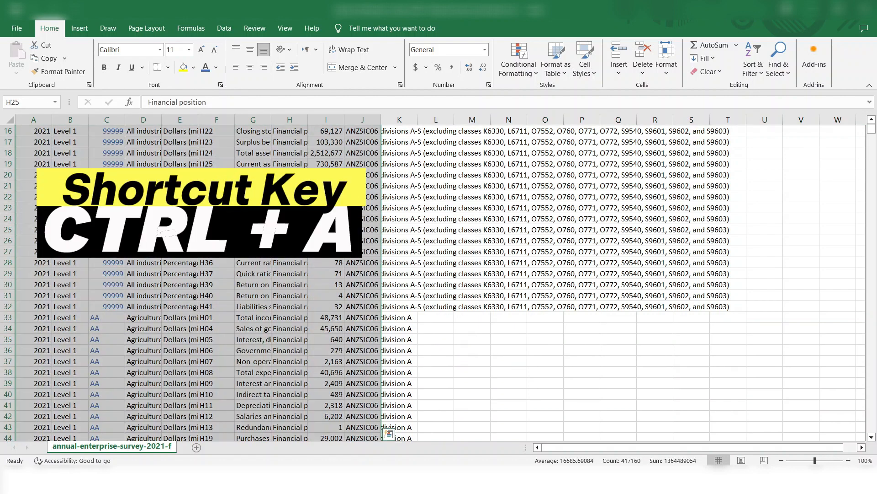
pyautogui.moveTo(872, 130); pyautogui.dragTo(863, 434)
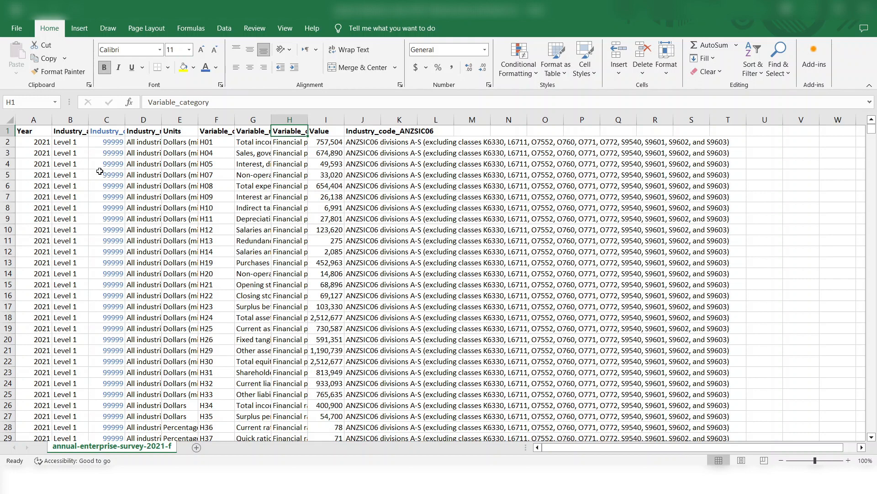
# Step: Move cell by cell along row 5 from D5 past J5 and back to G5, examining the contents of each cell
pyautogui.click(130, 171)
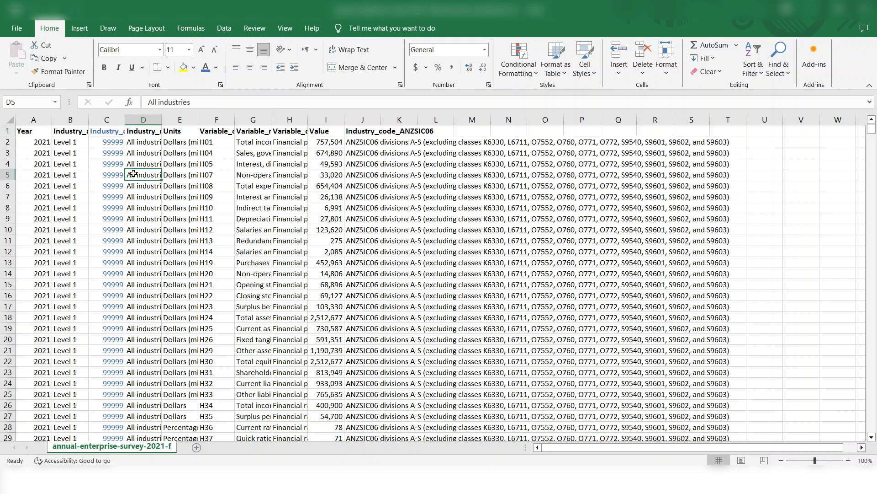
pyautogui.press('Right')
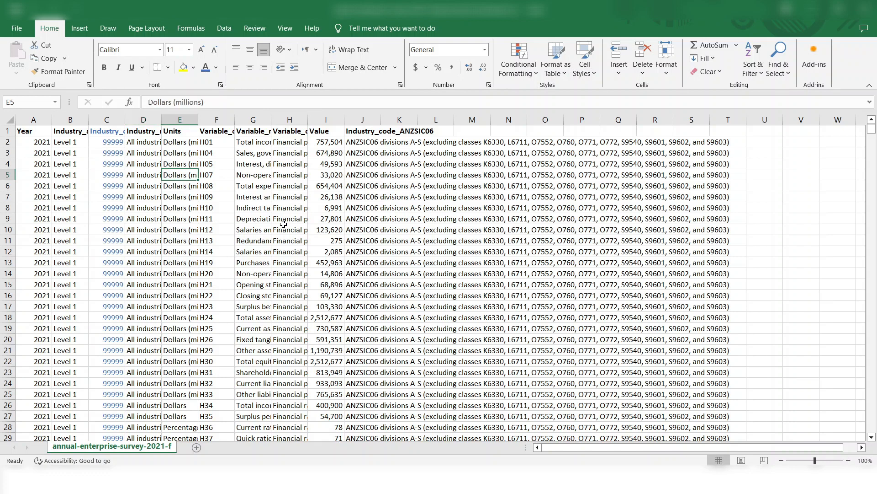
pyautogui.press('Right')
pyautogui.press('Right')
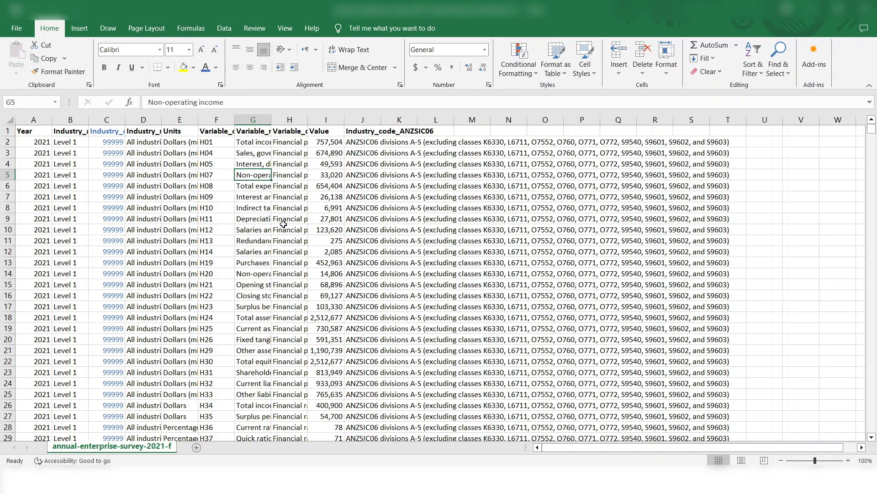
pyautogui.press('Right')
pyautogui.press('Right')
pyautogui.press('Right')
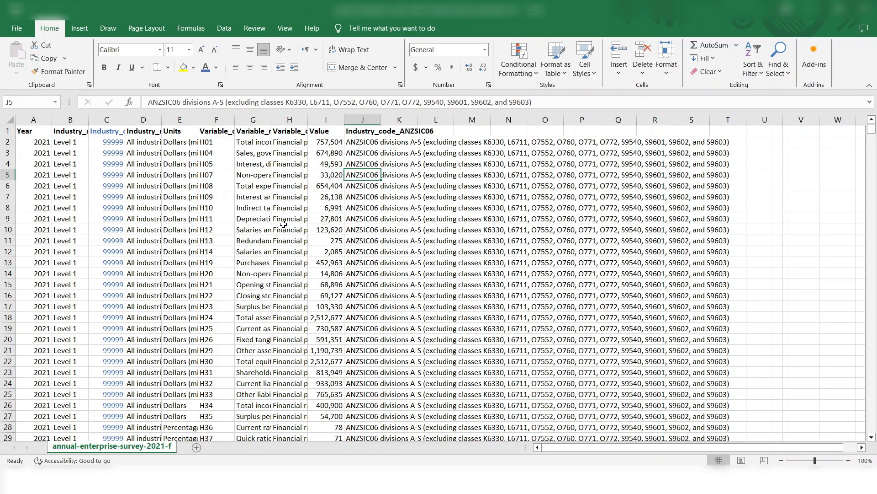
pyautogui.press('Right')
pyautogui.press('Left')
pyautogui.press('Left')
pyautogui.press('Left')
pyautogui.press('Left')
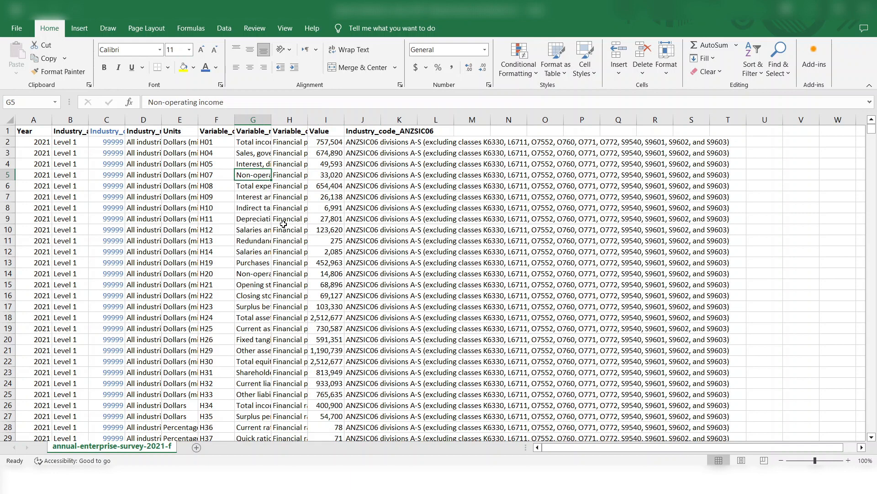
# Step: Autofit the Variable_name column G to its contents, undo the adjustment, and apply the autofit again
pyautogui.doubleClick(271, 120)
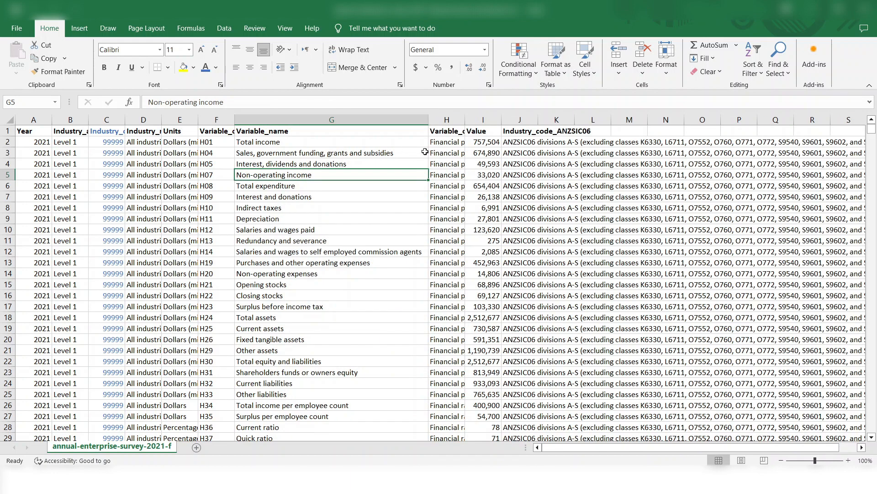
pyautogui.hotkey('ctrl', 'z')
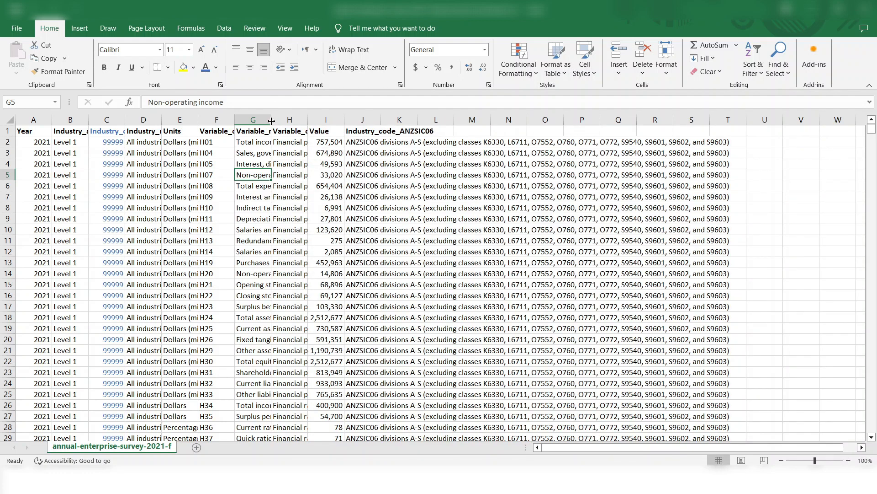
pyautogui.doubleClick(271, 119)
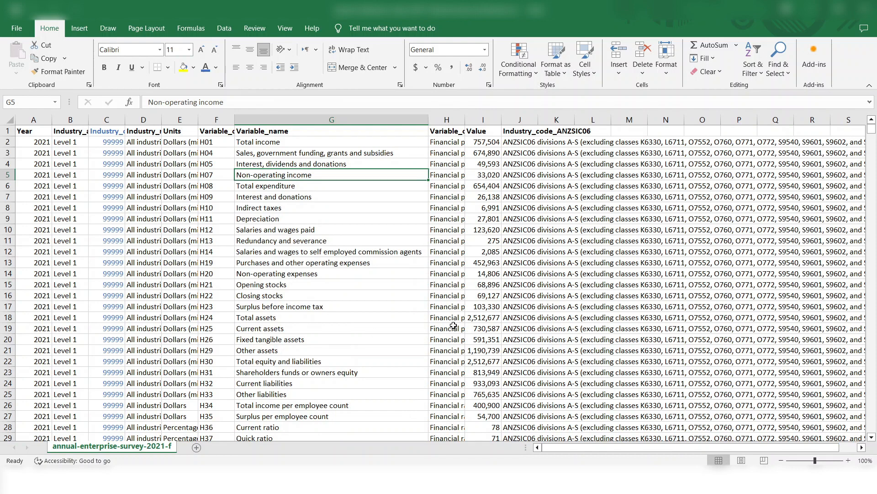
# Step: Undo the width autofit of the Variable_name column and move to cell G3
pyautogui.hotkey('ctrl', 'a')
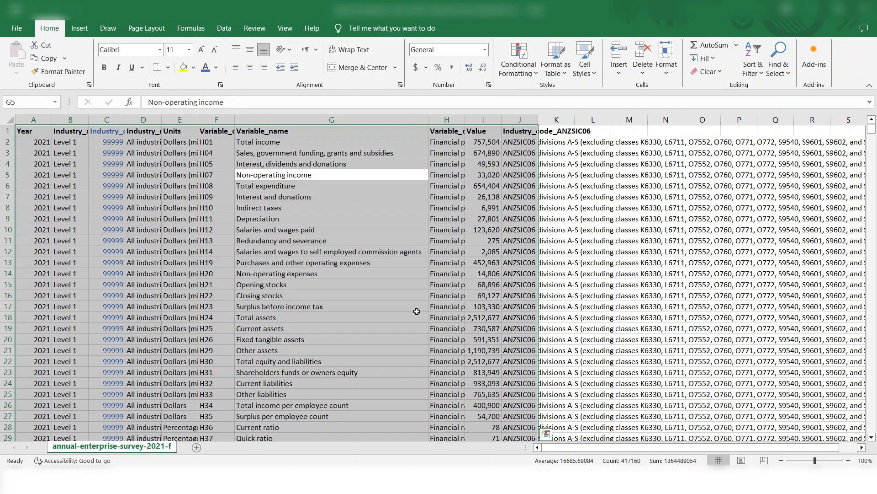
pyautogui.hotkey('ctrl', 'z')
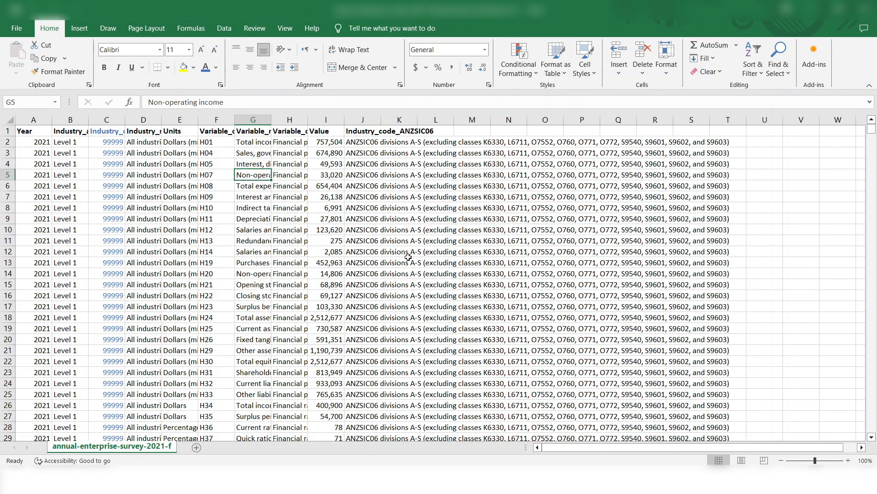
pyautogui.press('Up')
pyautogui.press('Up')
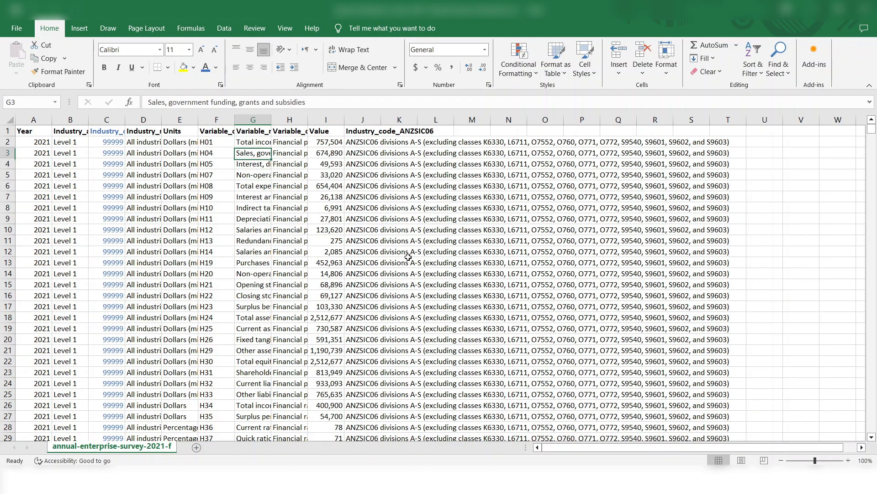
# Step: Select the entire data set from G3, try to autofit its columns from the edge of column G, and undo the adjustment
pyautogui.hotkey('ctrl', 'a')
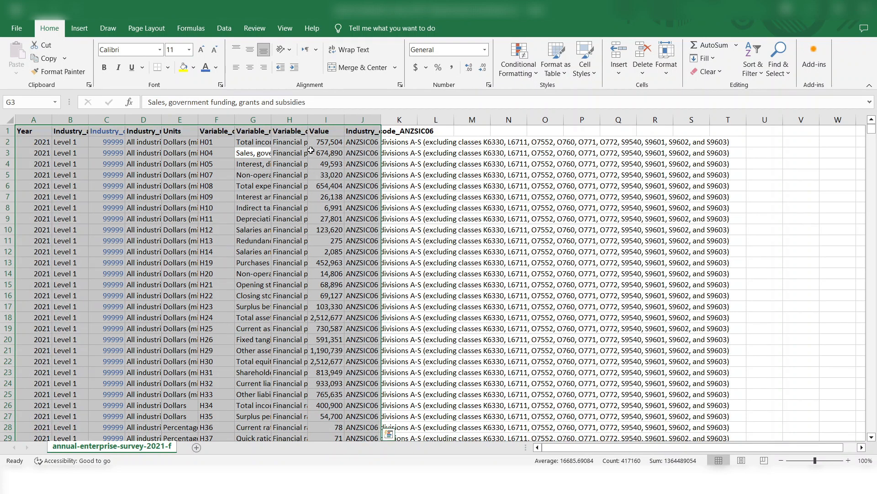
pyautogui.moveTo(271, 117); pyautogui.dragTo(271, 116)
pyautogui.doubleClick(271, 117)
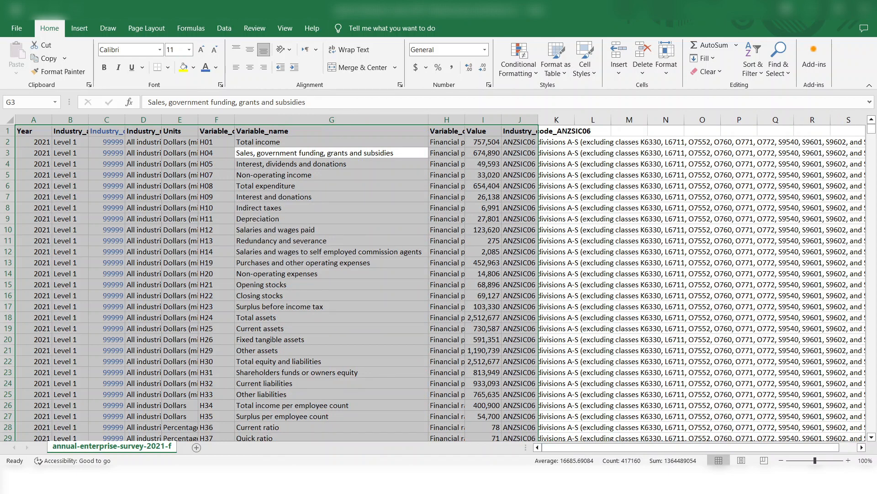
pyautogui.hotkey('ctrl', 'z')
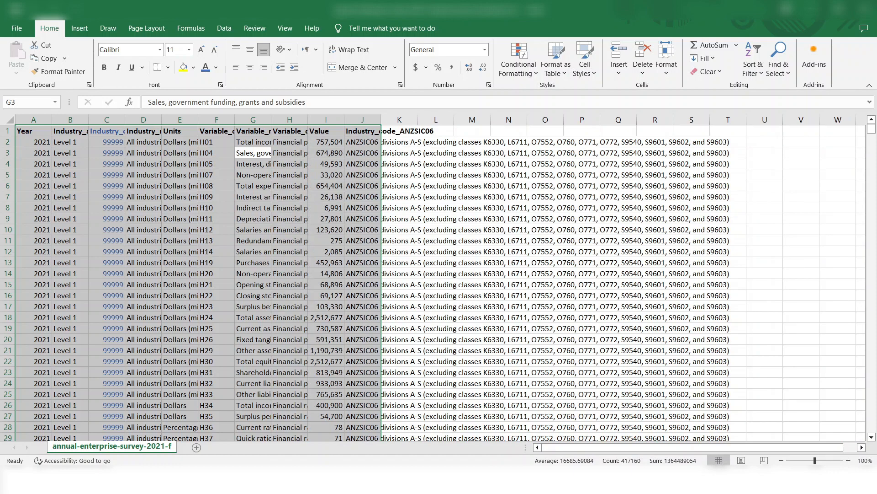
# Step: Extend the data set selection to the entire columns A to J, autofit their widths, and undo the adjustment
pyautogui.moveTo(873, 129); pyautogui.dragTo(872, 427)
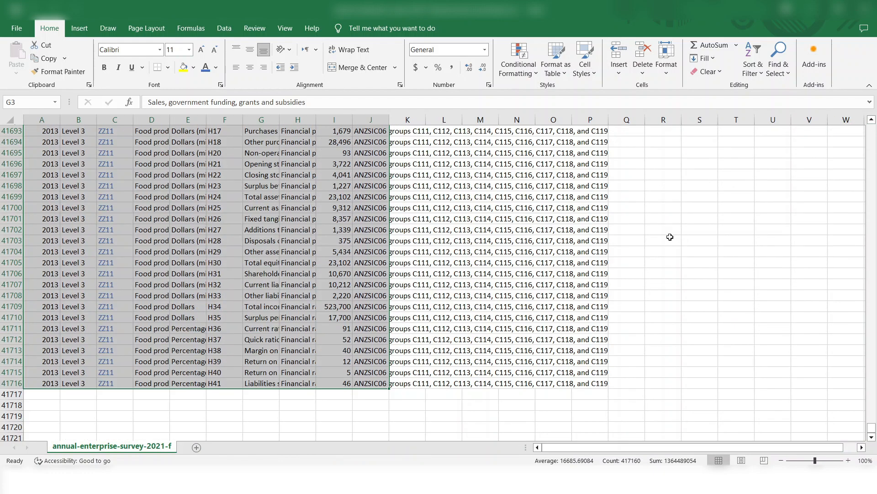
pyautogui.hotkey('ctrl', 'space')
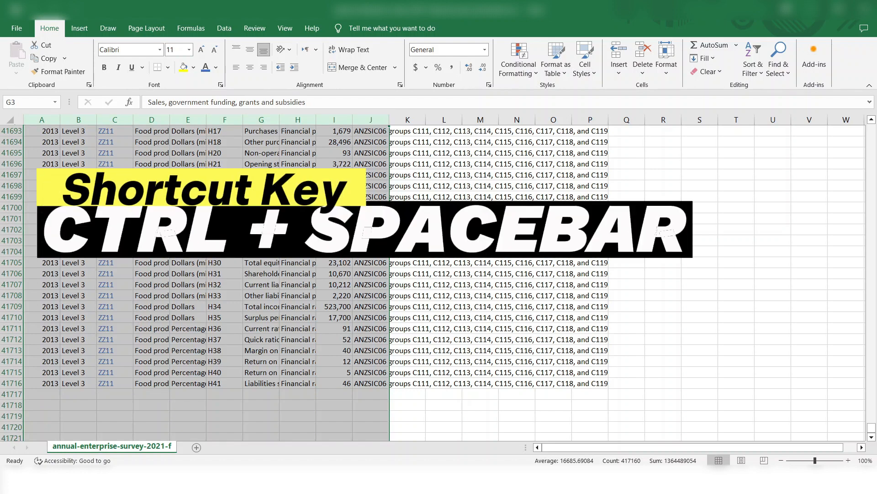
pyautogui.doubleClick(207, 120)
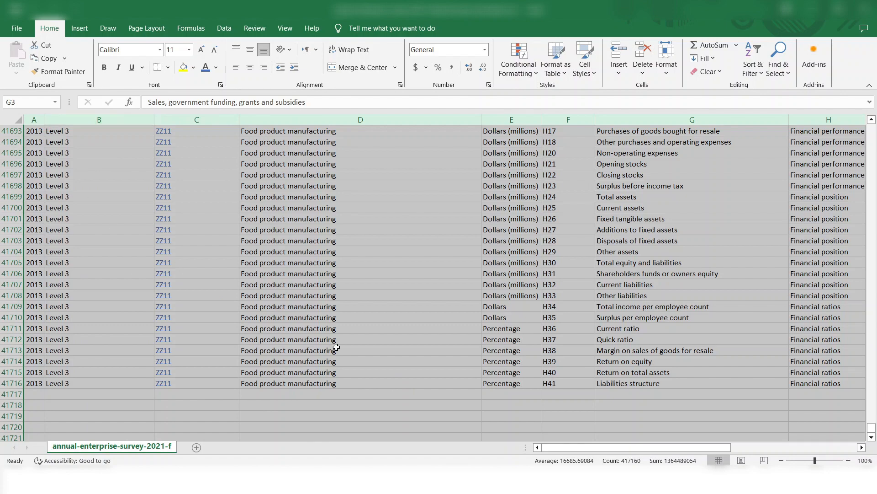
pyautogui.moveTo(872, 432); pyautogui.dragTo(872, 120)
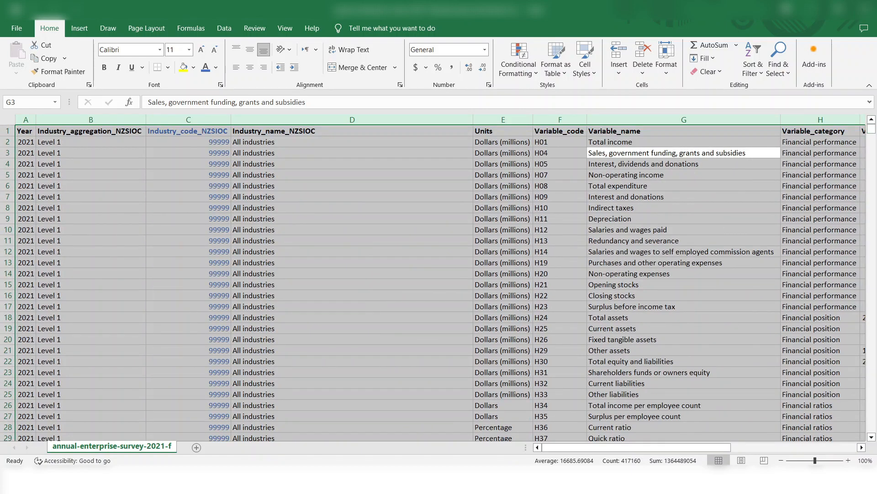
pyautogui.press('Up')
pyautogui.press('Up')
pyautogui.press('Home')
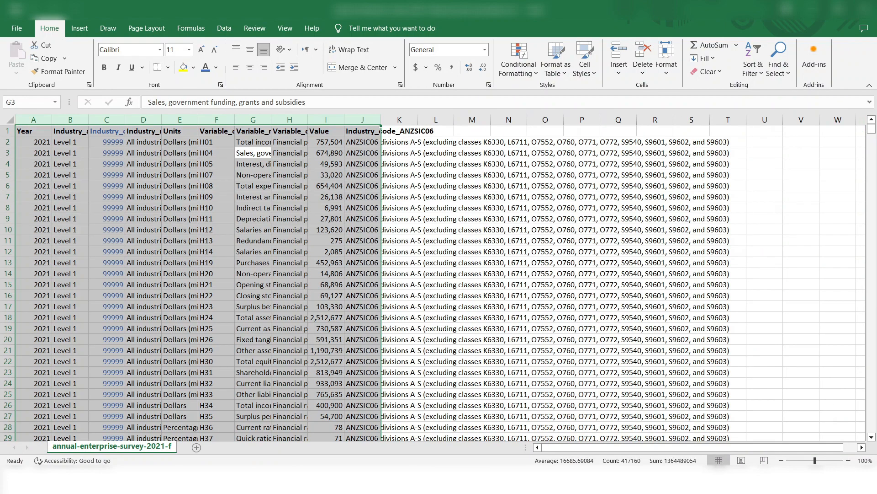
# Step: Select the entire columns A to J with G2 as the active cell and autofit all their widths to the contents
pyautogui.press('Up')
pyautogui.hotkey('ctrl', 'a')
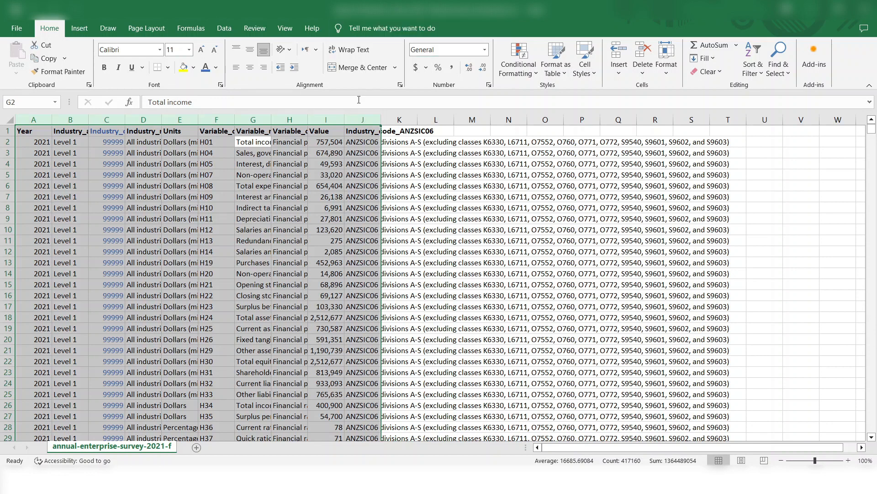
pyautogui.doubleClick(306, 118)
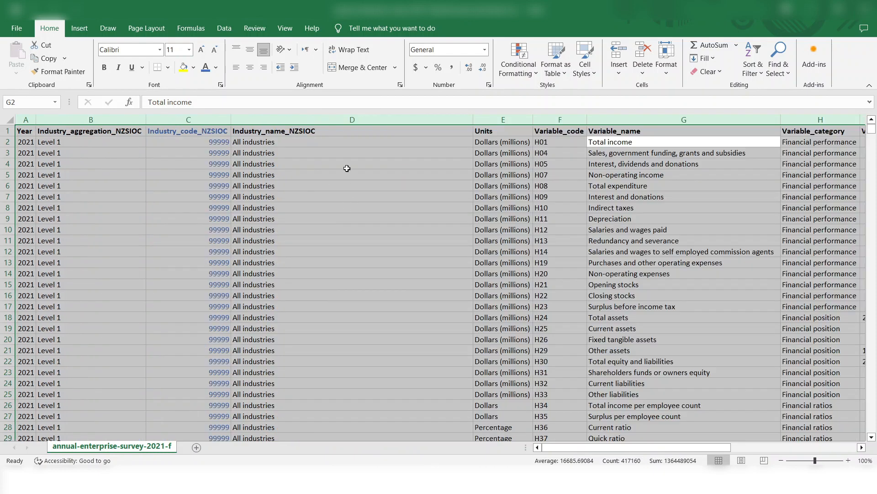
# Step: Clear the column selection and move to the Year header in cell A1
pyautogui.click(347, 168)
pyautogui.press('Up')
pyautogui.press('Up')
pyautogui.press('Up')
pyautogui.press('Left')
pyautogui.press('Left')
pyautogui.press('Left')
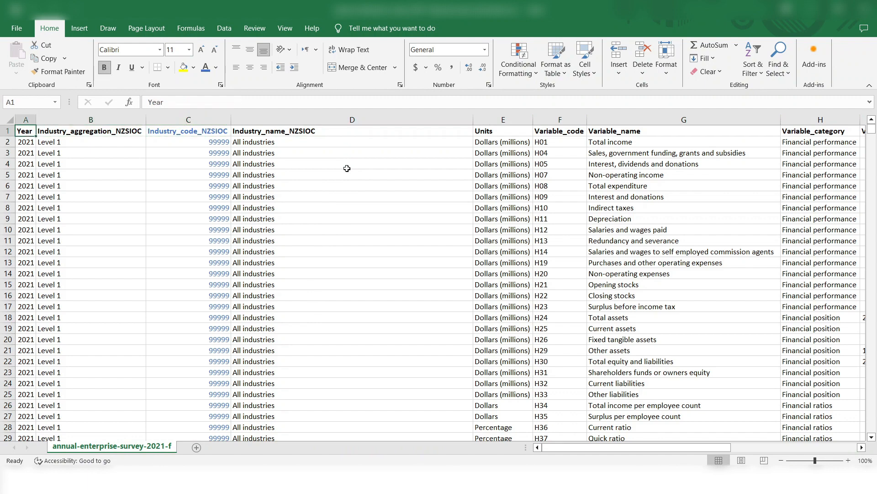
# Step: Move along the header row from A1 to J1 to examine the fitted column widths, and go back to B1
pyautogui.press('Right')
pyautogui.press('Right')
pyautogui.press('Right')
pyautogui.press('Right')
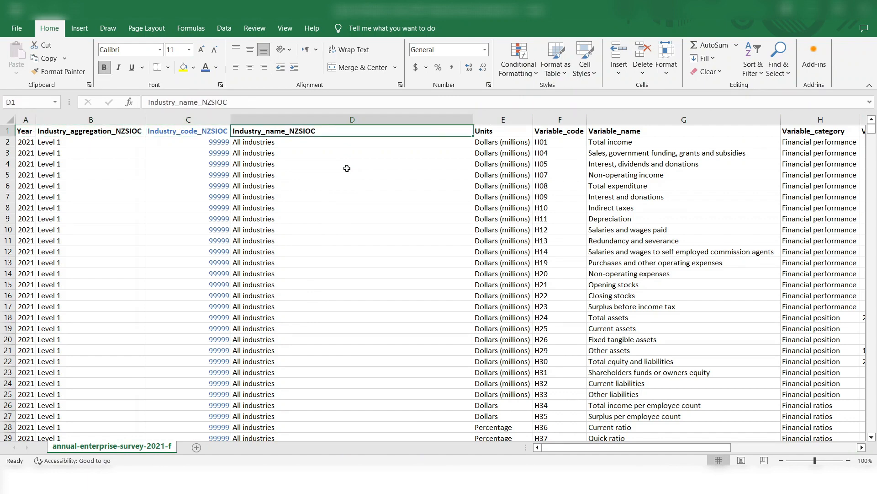
pyautogui.press('Right')
pyautogui.press('Right')
pyautogui.press('Right')
pyautogui.press('Right')
pyautogui.press('Right')
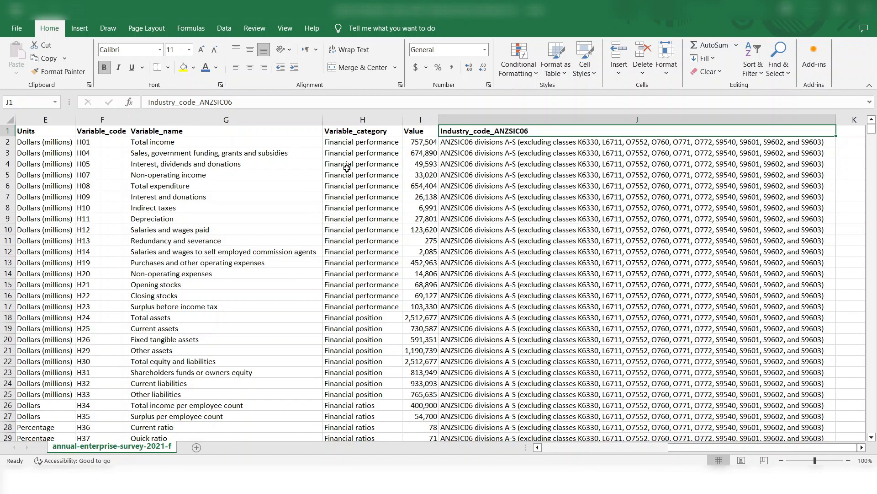
pyautogui.hotkey('ctrl', 'Home')
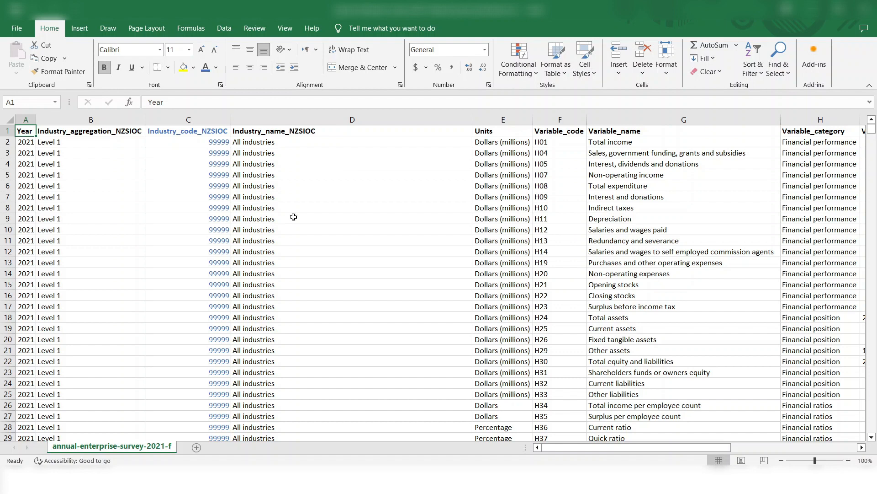
pyautogui.press('Right')
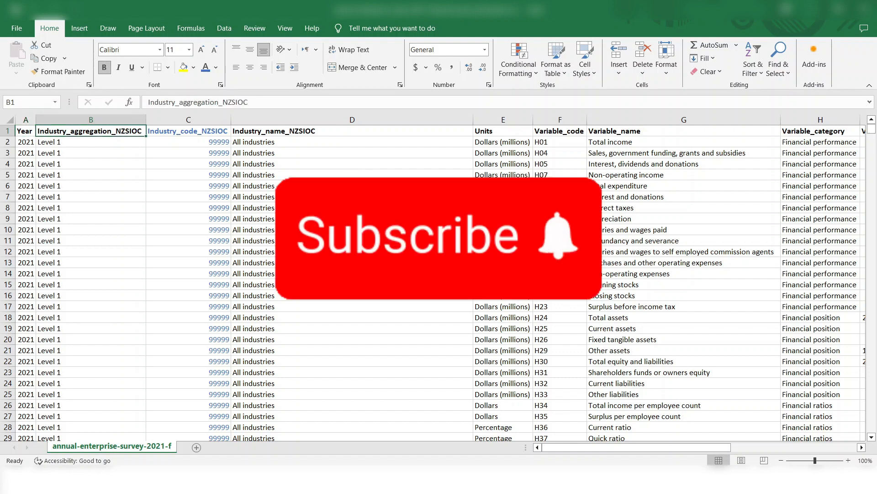